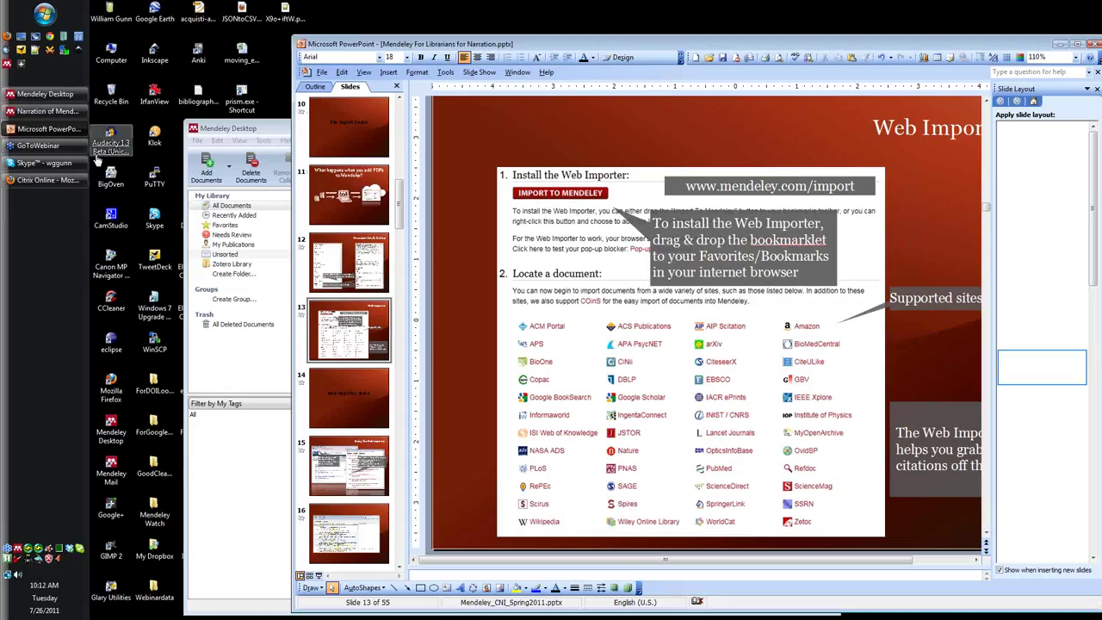
Switch to Firefox and load the PubMed results for "mesenchymal" into the Mendeley Web Importer.
left_click(47, 180)
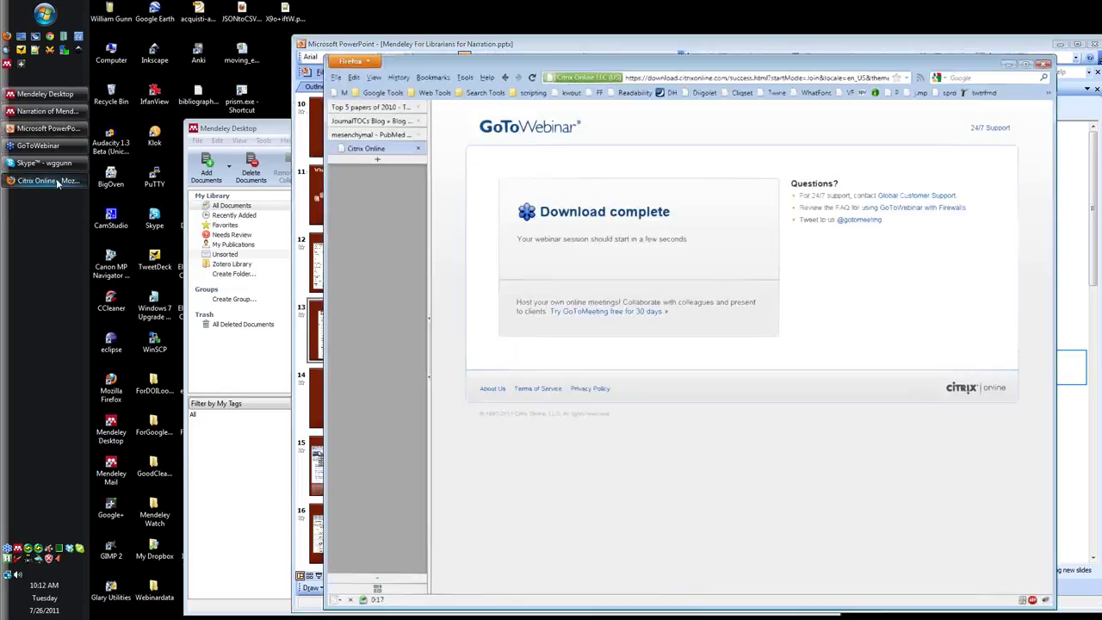
left_click(361, 136)
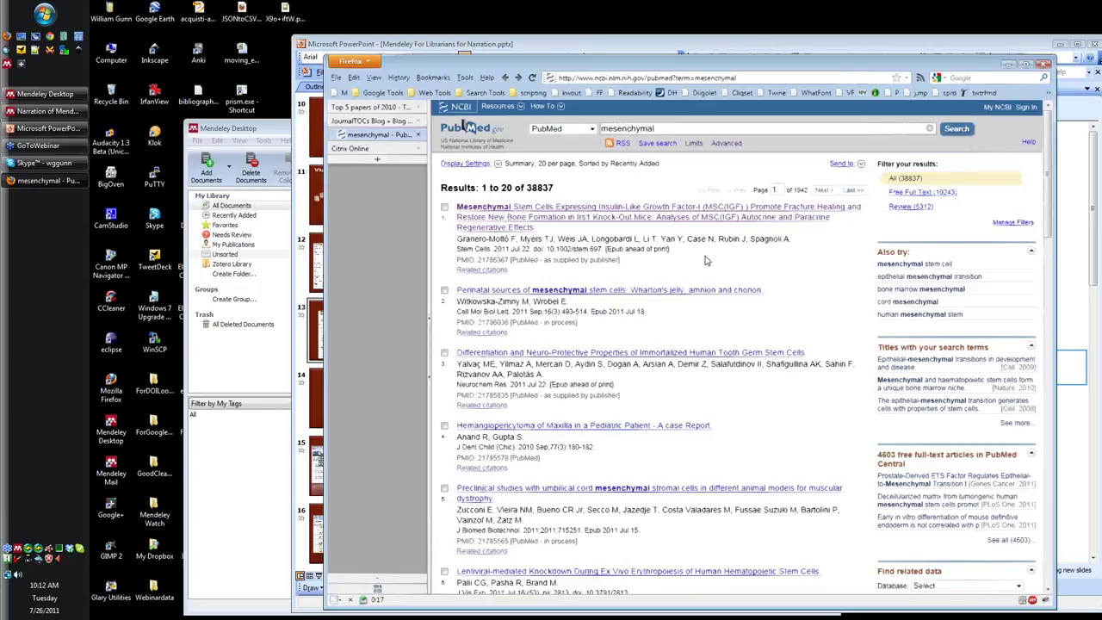
left_click(343, 93)
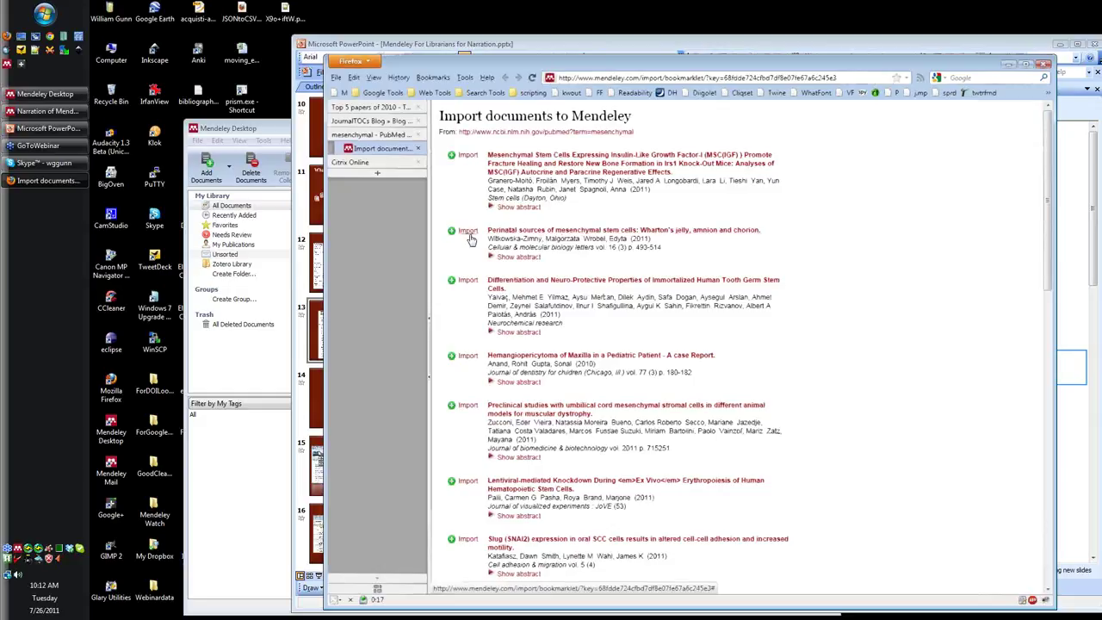
Preview the abstract of the paper on immortalized human tooth germ stem cells and import that paper to Mendeley.
left_click(505, 333)
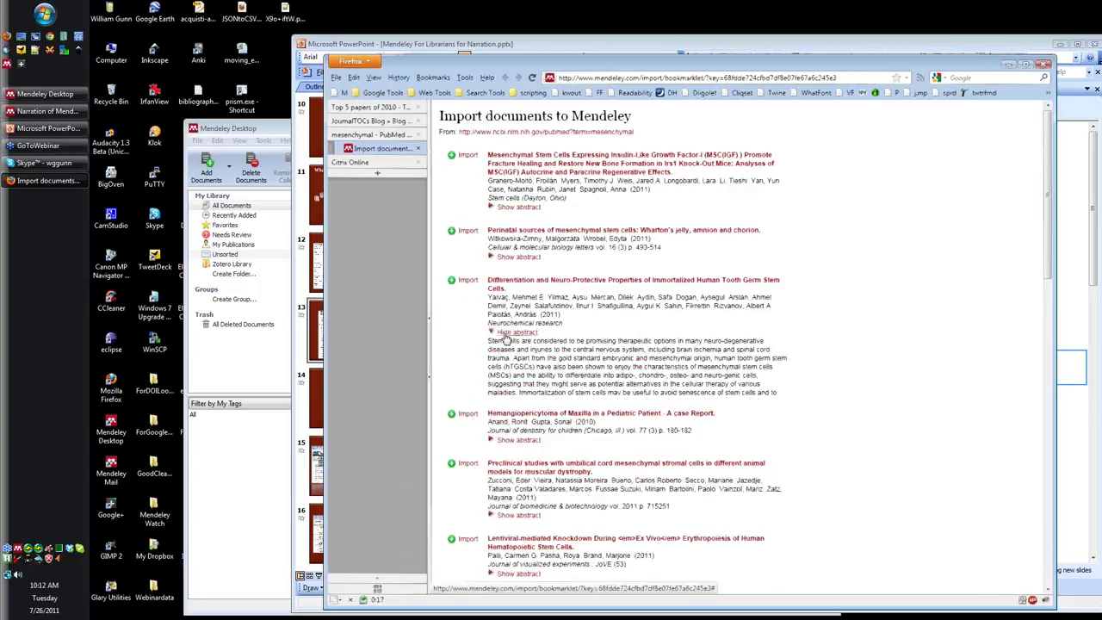
left_click(505, 333)
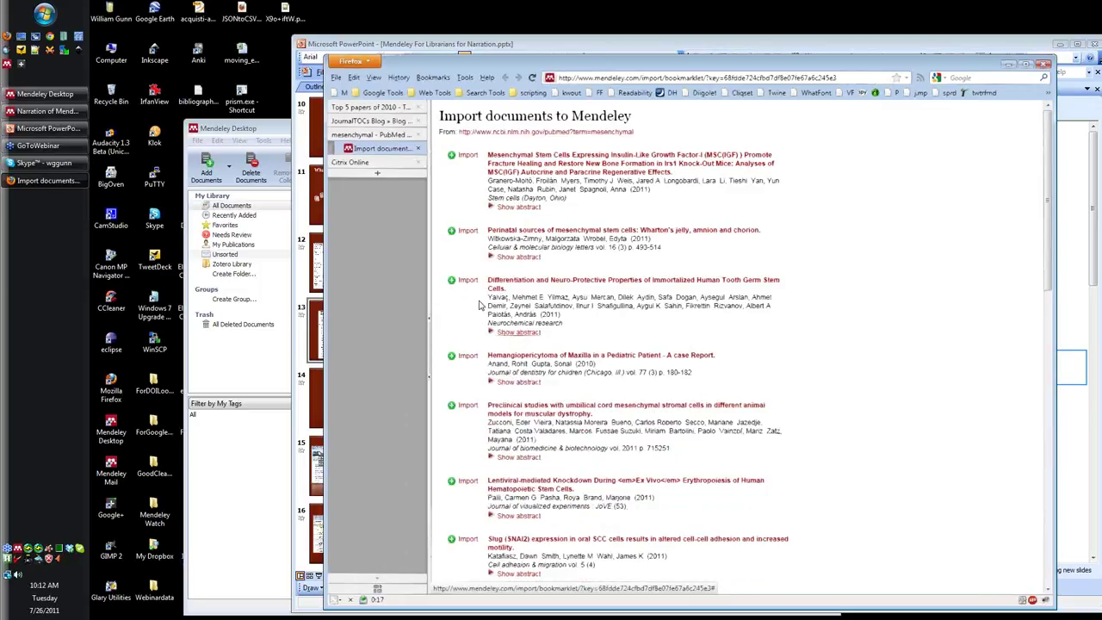
left_click(469, 281)
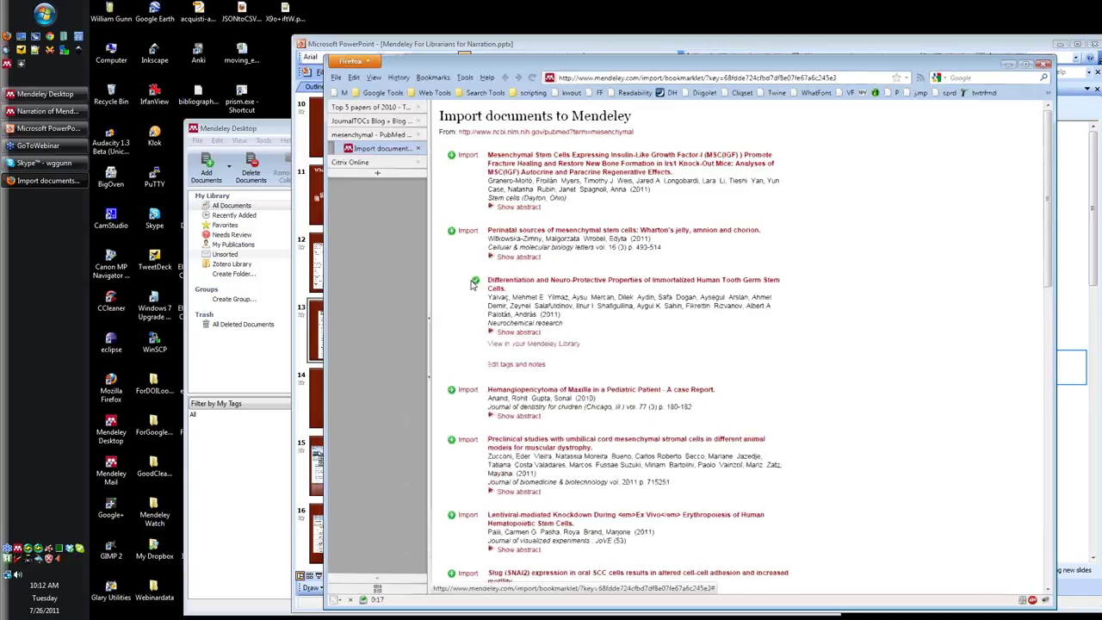
Open the tags and notes editor for the imported paper and view the folders and groups it can be added to.
left_click(515, 366)
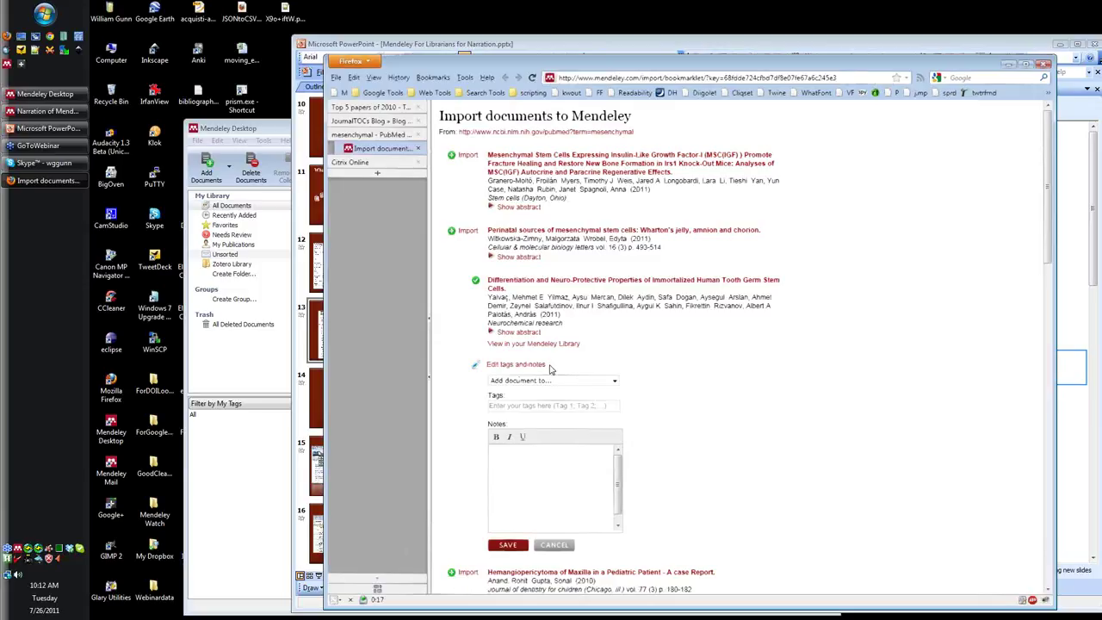
left_click(532, 365)
left_click(532, 365)
left_click(614, 381)
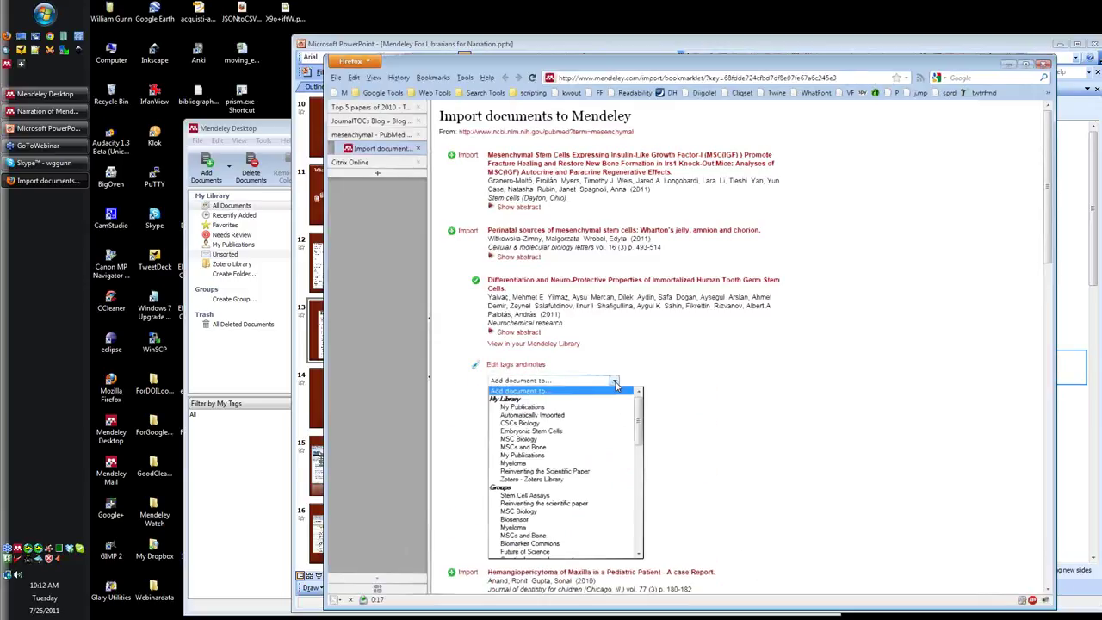
left_click(615, 382)
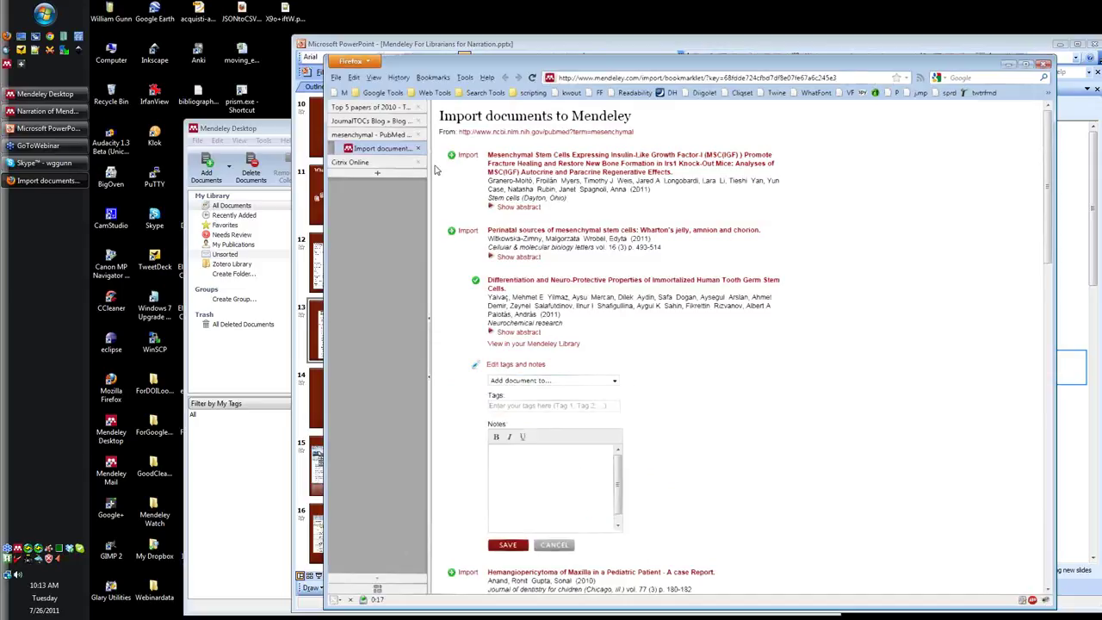
Switch to Mendeley Desktop and maximize its window.
left_click(340, 47)
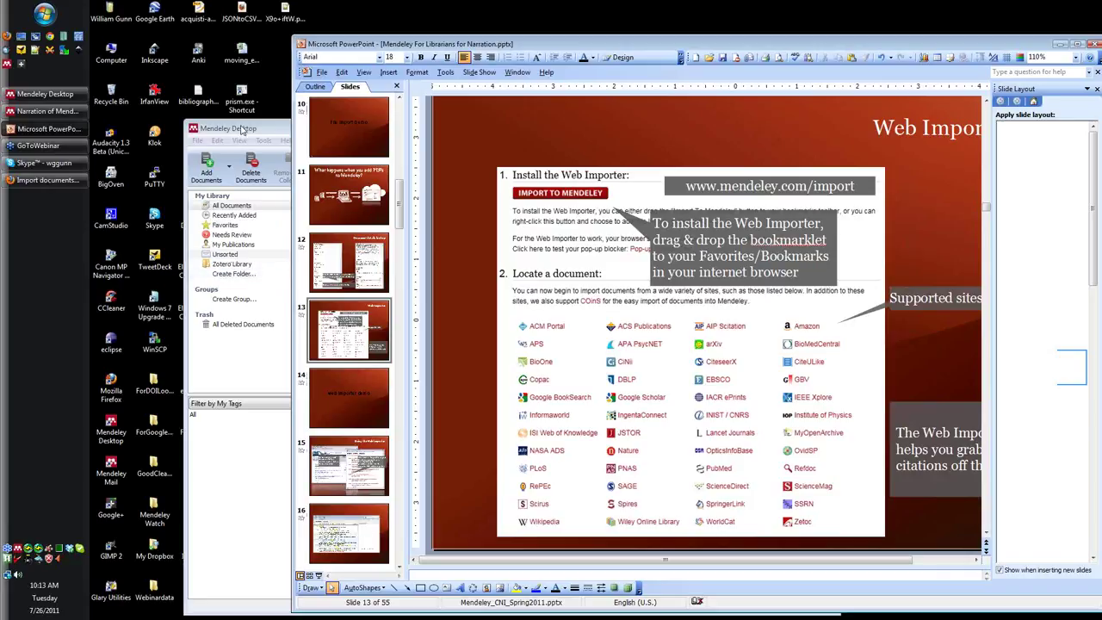
left_click(278, 133)
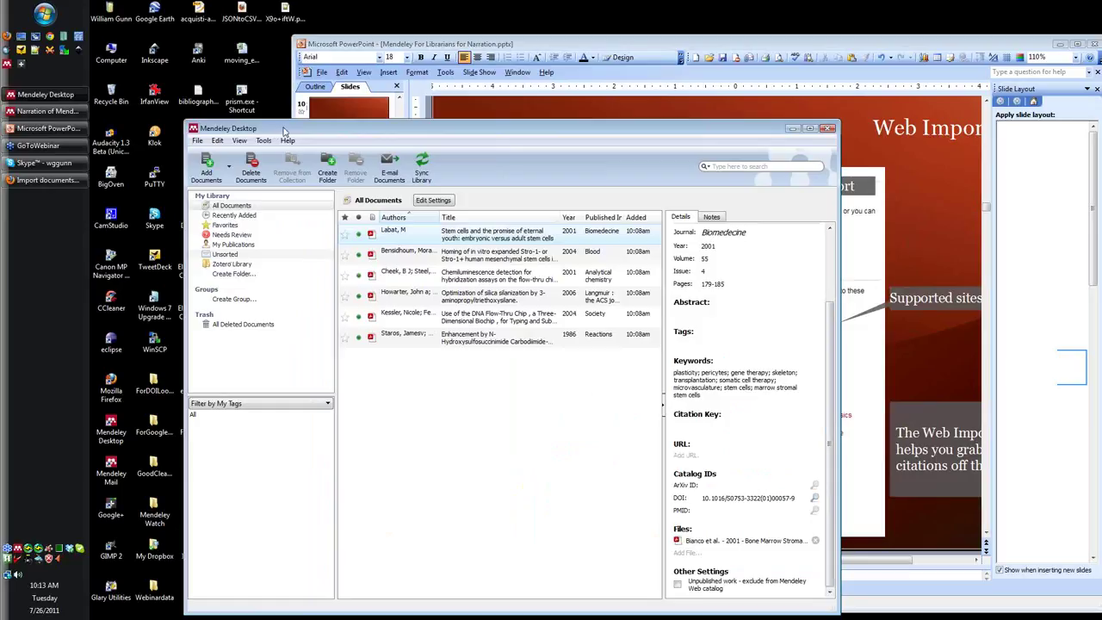
mouse_move(427, 134)
left_mouse_down()
mouse_move(452, 79)
mouse_move(374, 10)
left_mouse_up()
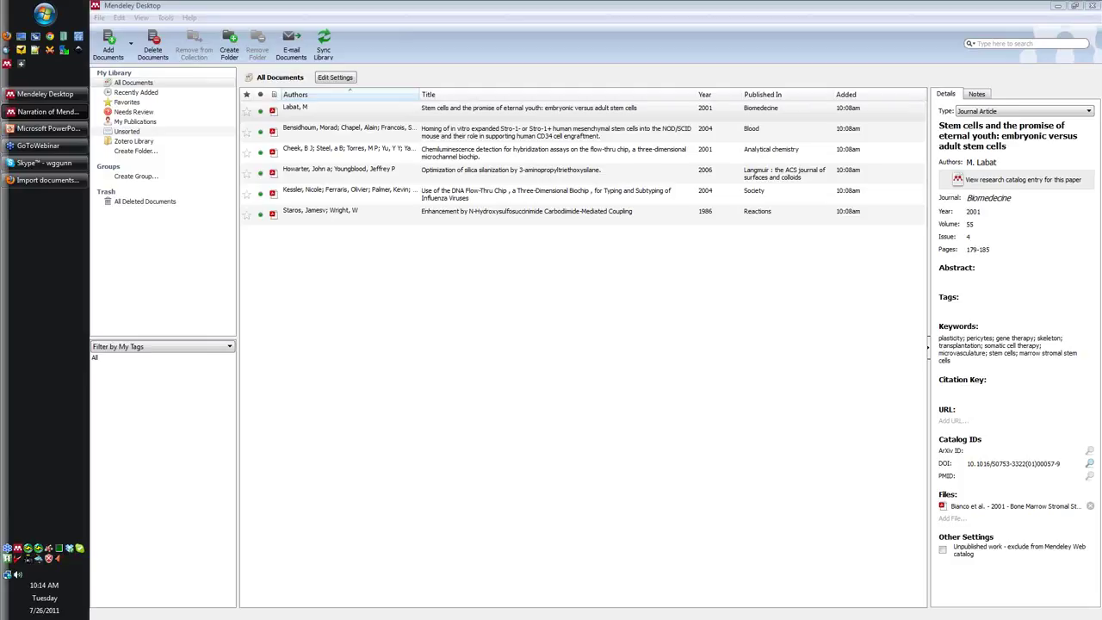
View the field filters available for searching, and search all library documents for "chemi".
left_click(970, 44)
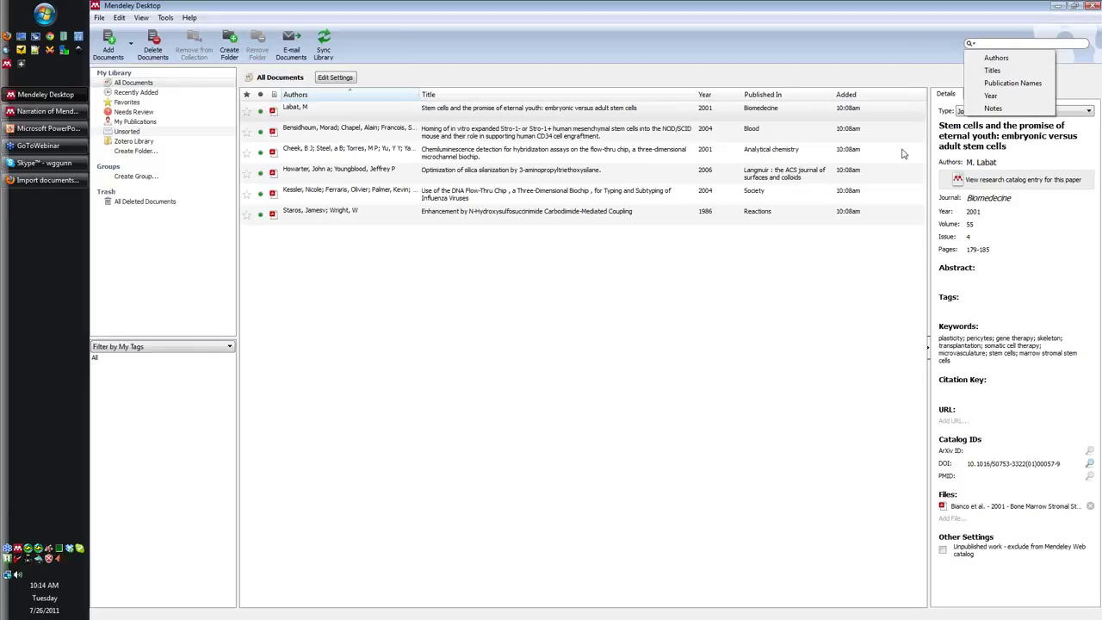
left_click(917, 55)
left_click(997, 42)
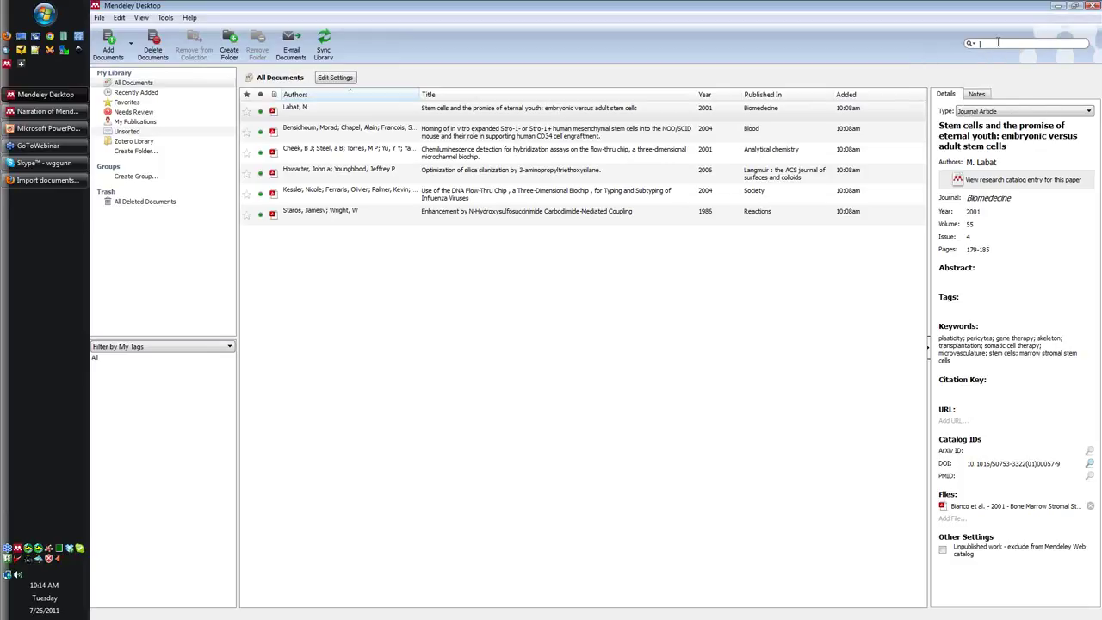
type("chemi")
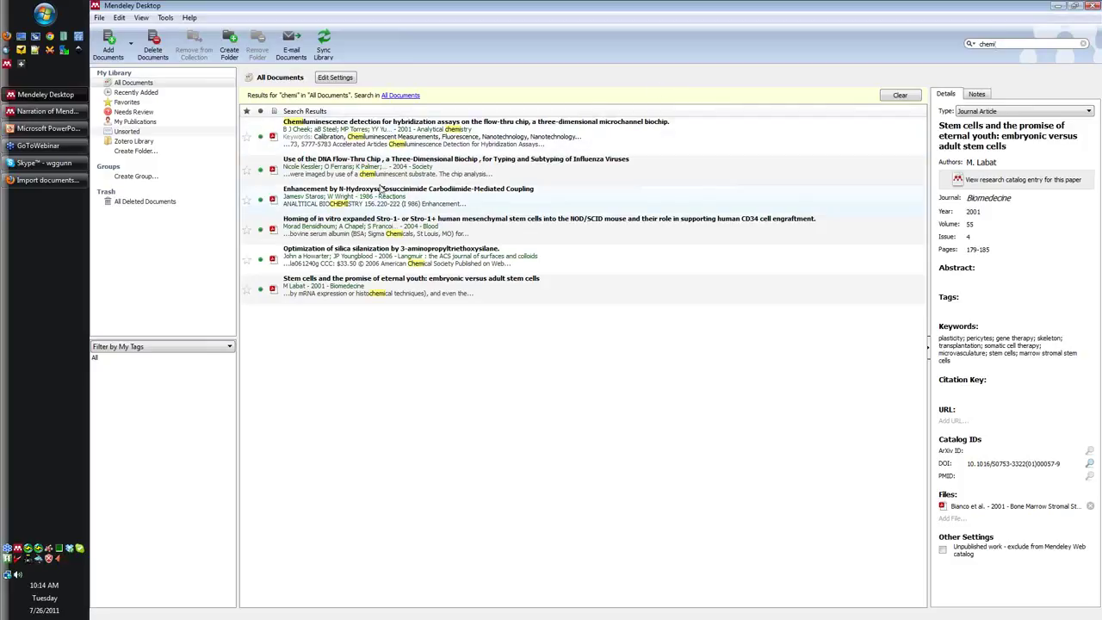
Open the PDF of the chemiluminescence detection paper and search within it for "chemic".
left_click(273, 137)
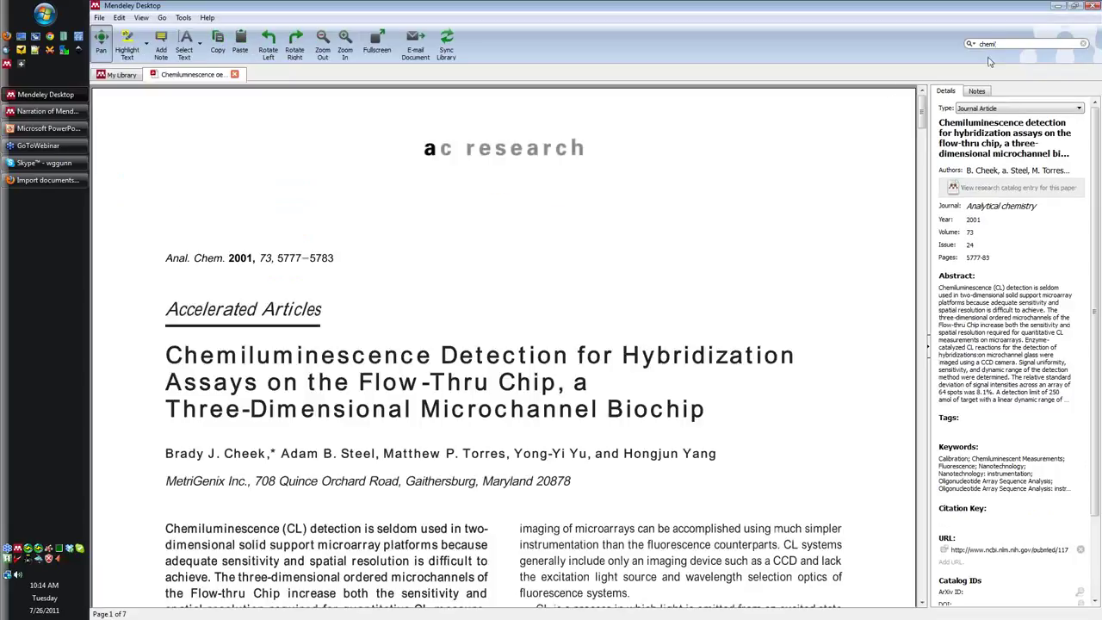
type("c")
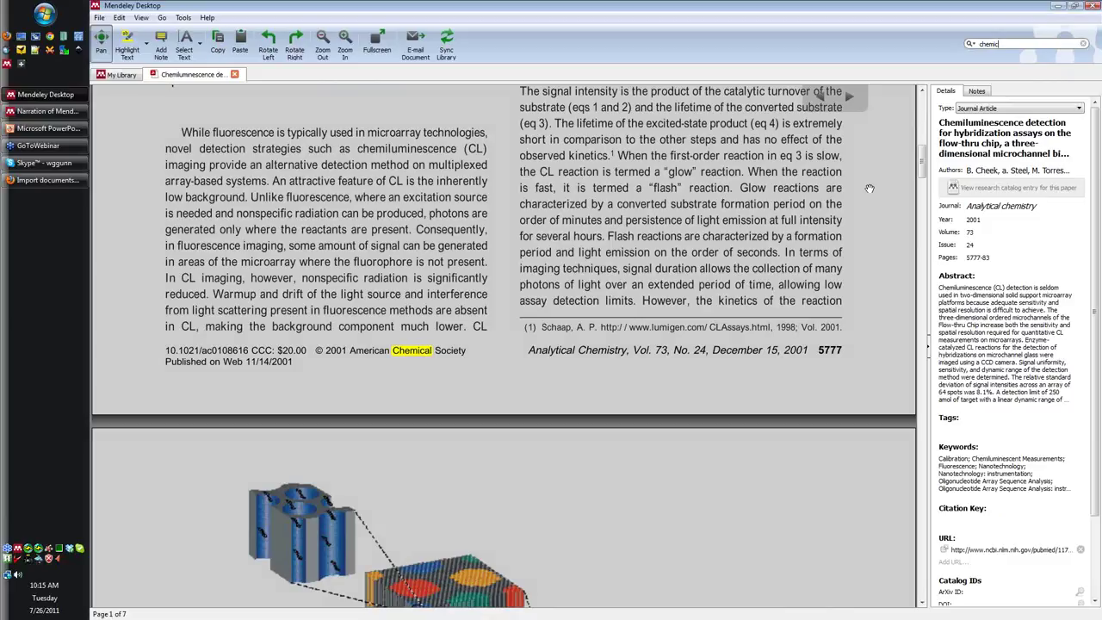
left_click_drag(924, 172, 923, 122)
scroll(810, 201, "down", 1)
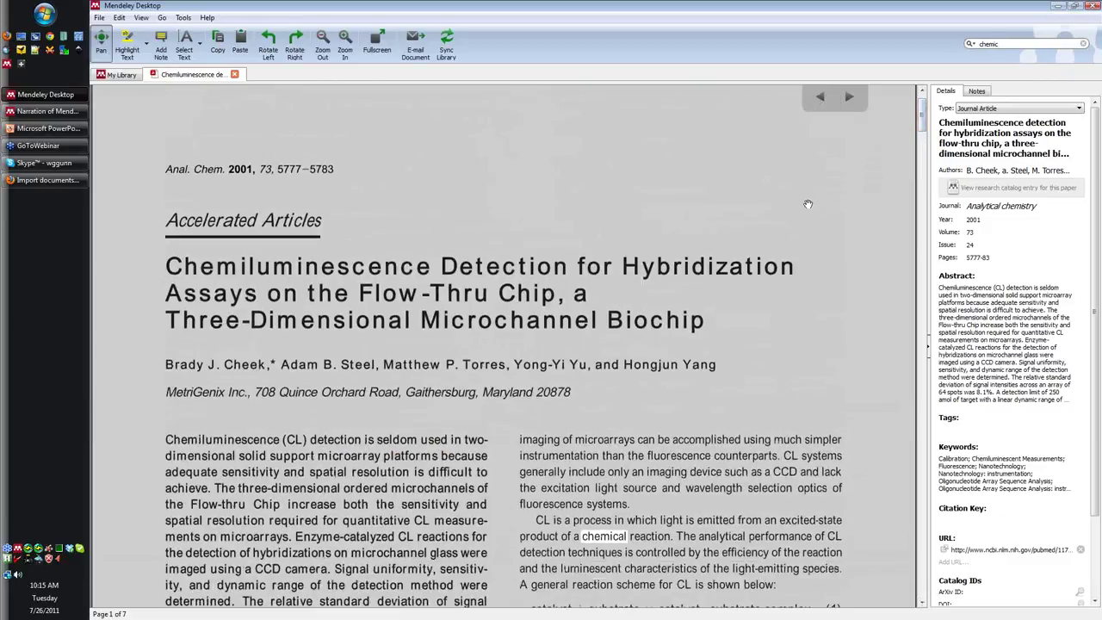
Step forward through the "chemic" matches in the PDF and go back to the match on page 1.
left_click(849, 100)
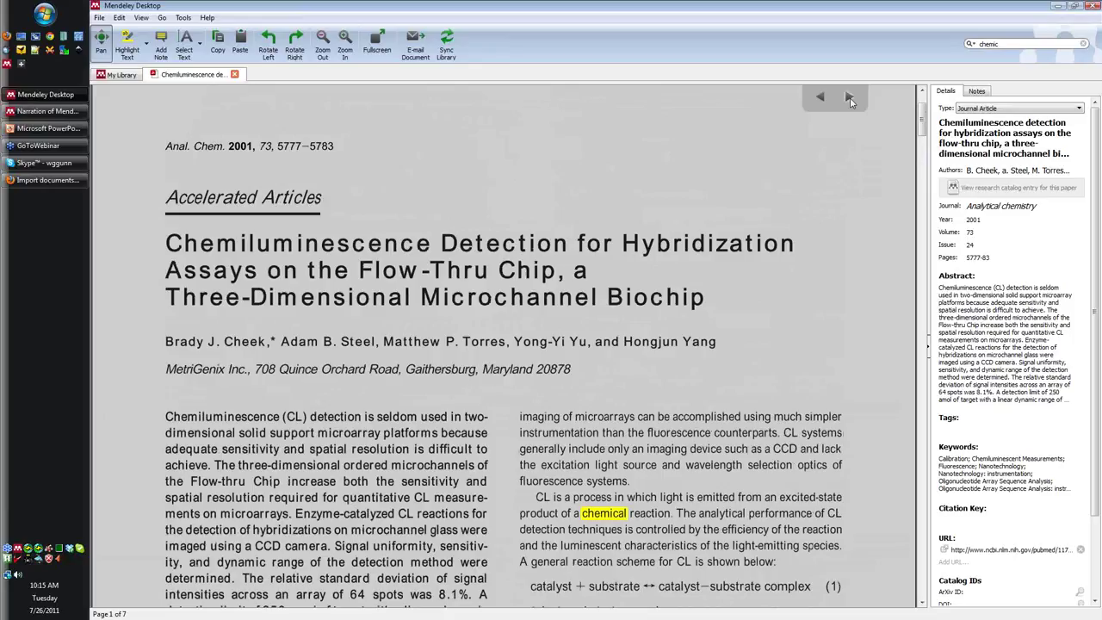
left_click(849, 100)
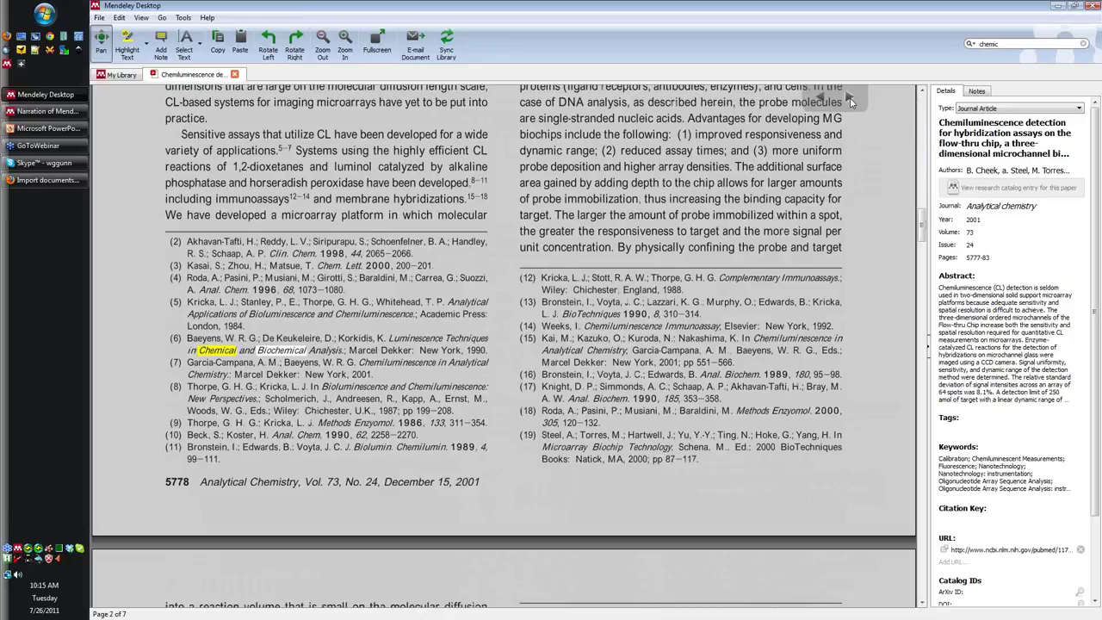
left_click(849, 100)
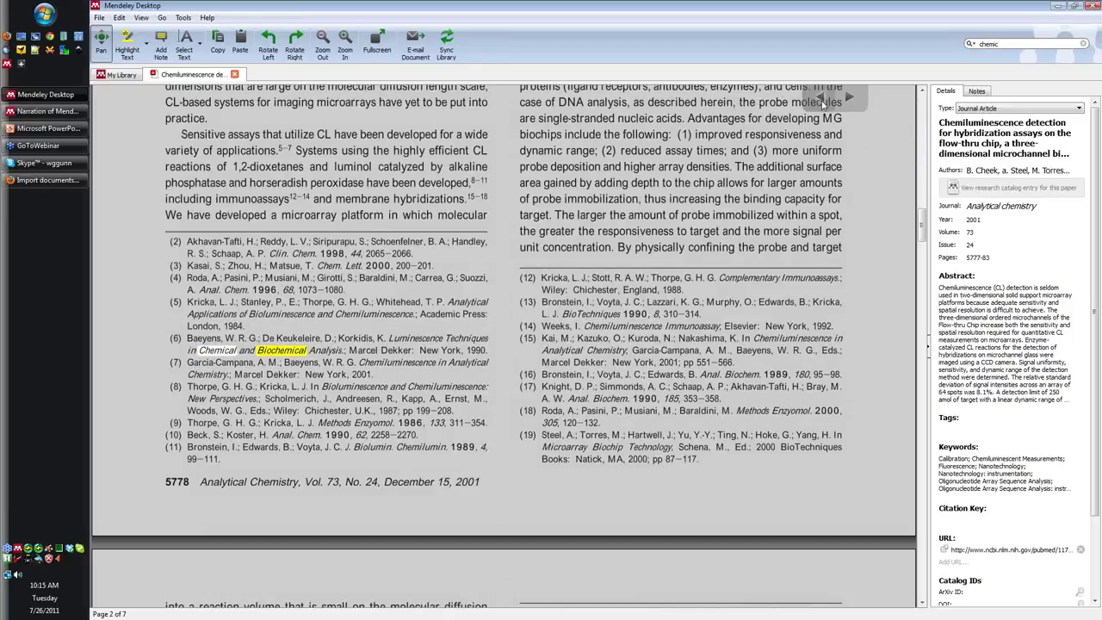
left_click(820, 100)
left_click(820, 100)
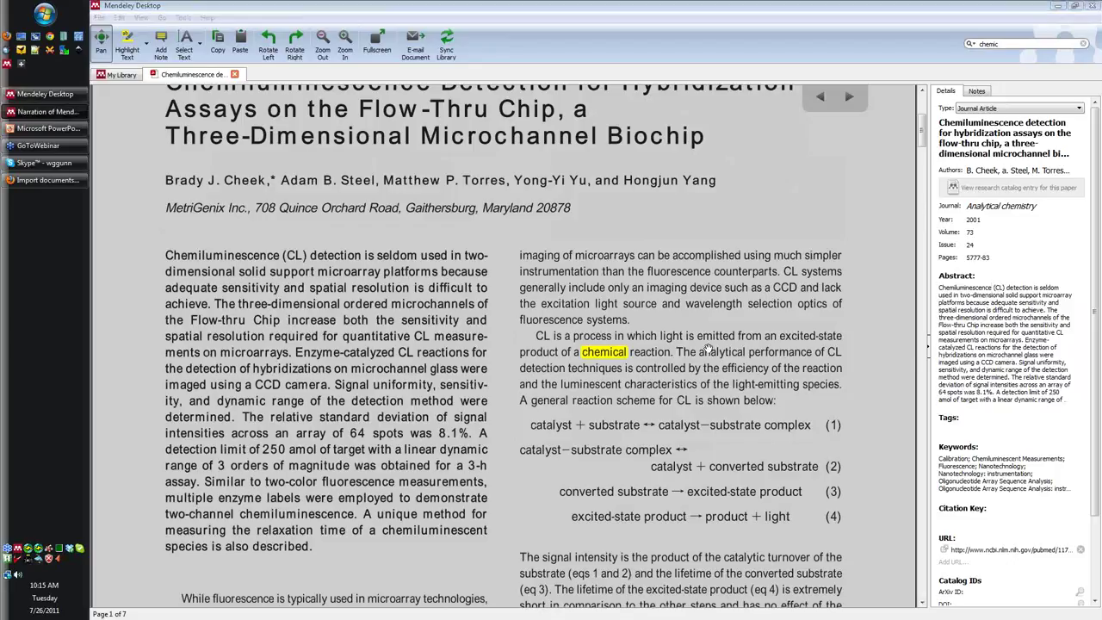
Highlight the abstract's opening text, from "Chemiluminescence (CL) detection" to "required for quantitative".
left_click(128, 50)
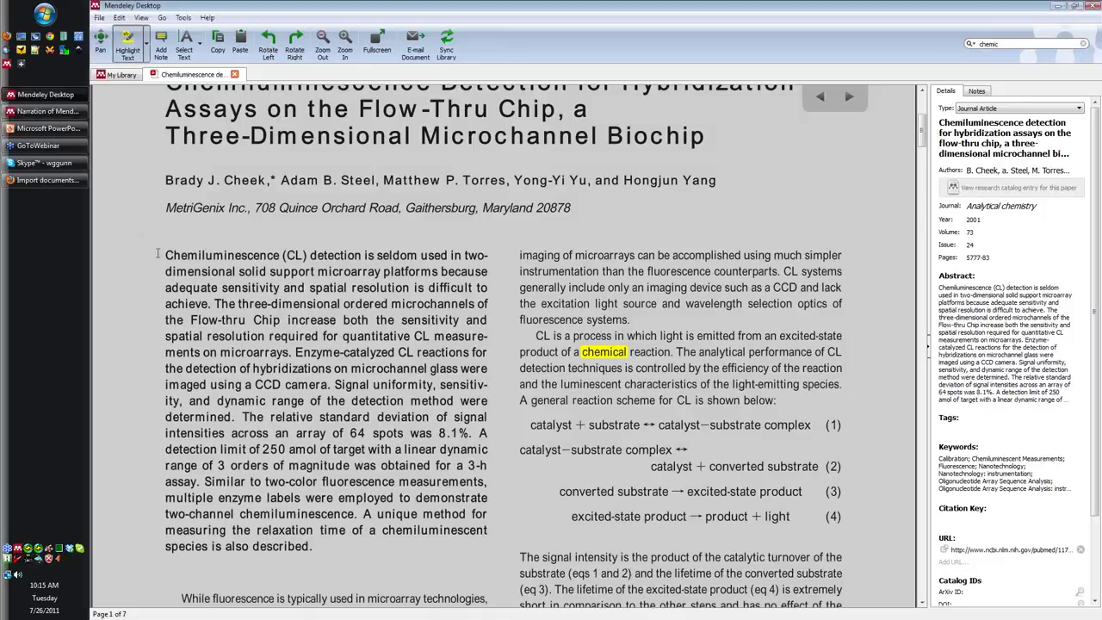
left_click_drag(163, 254, 487, 289)
left_click_drag(393, 324, 395, 329)
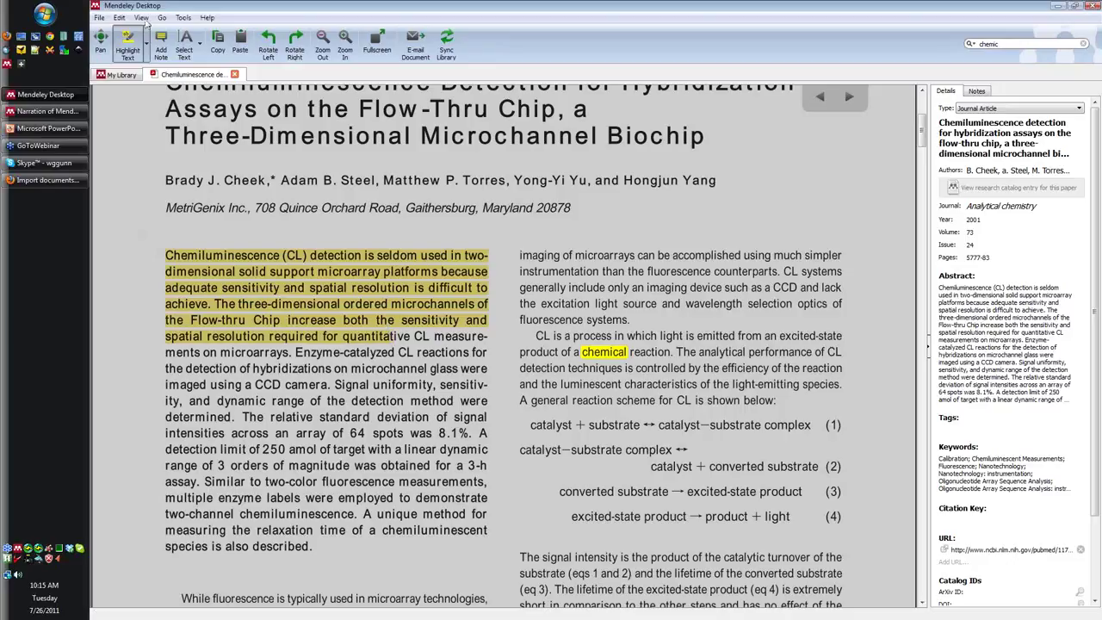
Add a blank sticky note at the end of the highlighted abstract passage.
left_click(161, 43)
left_click(233, 342)
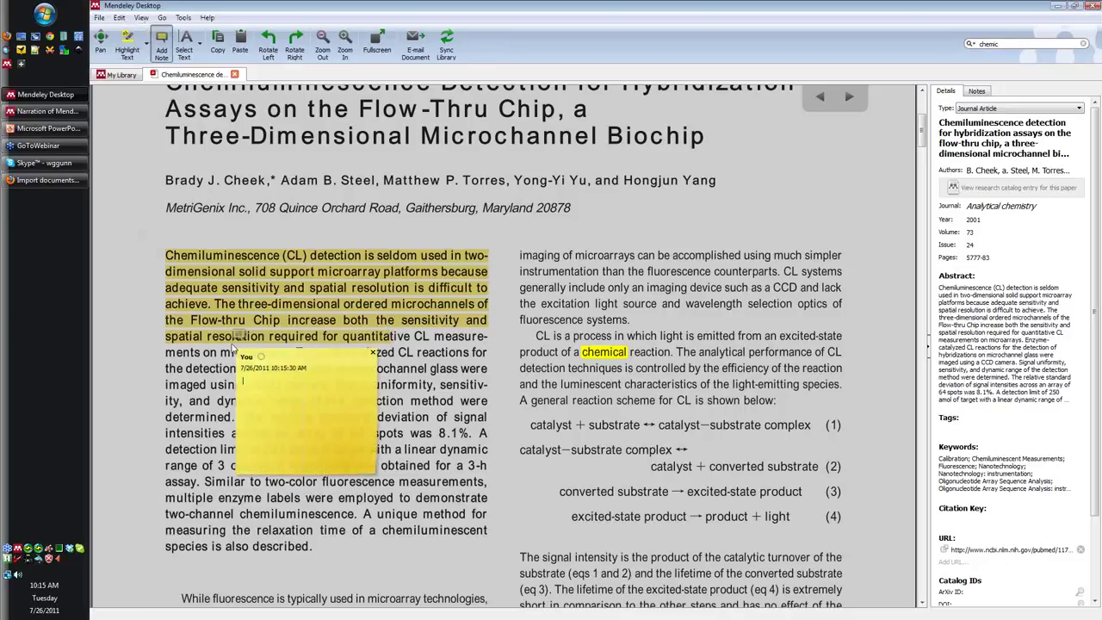
left_click(271, 387)
Try to export the PDF with annotations, and minimize and restore the Mendeley Desktop window.
left_click(99, 19)
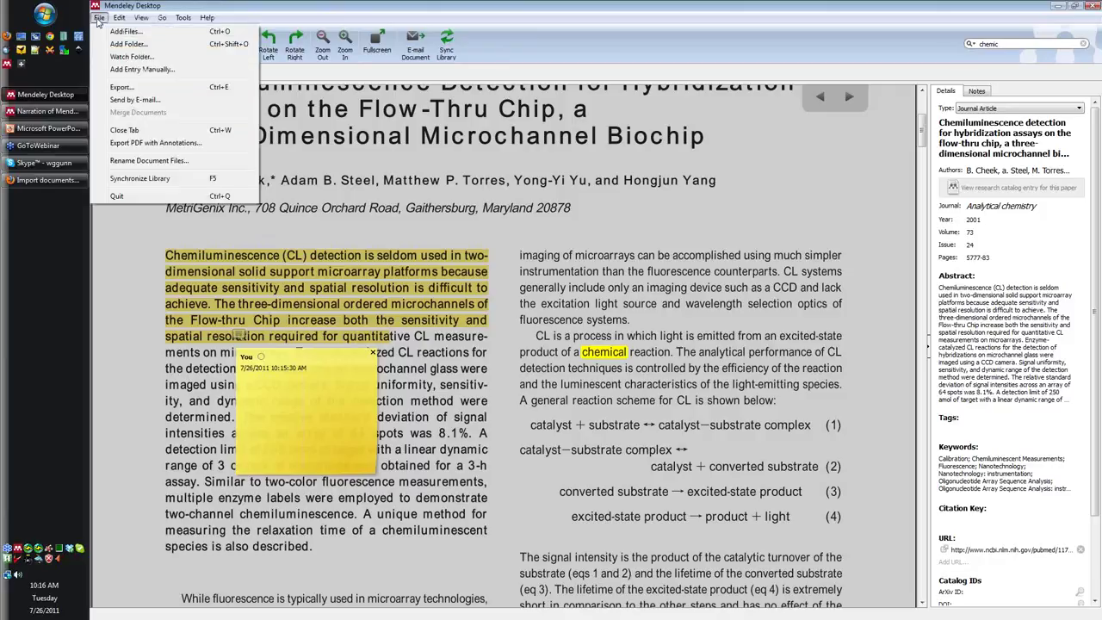
left_click(146, 144)
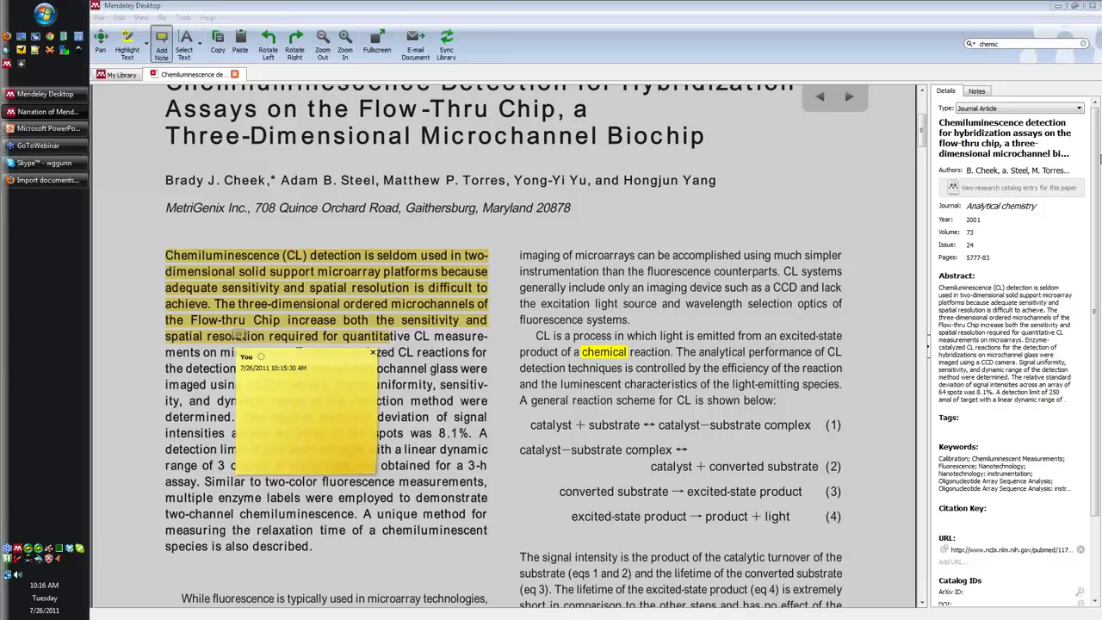
left_click(1062, 7)
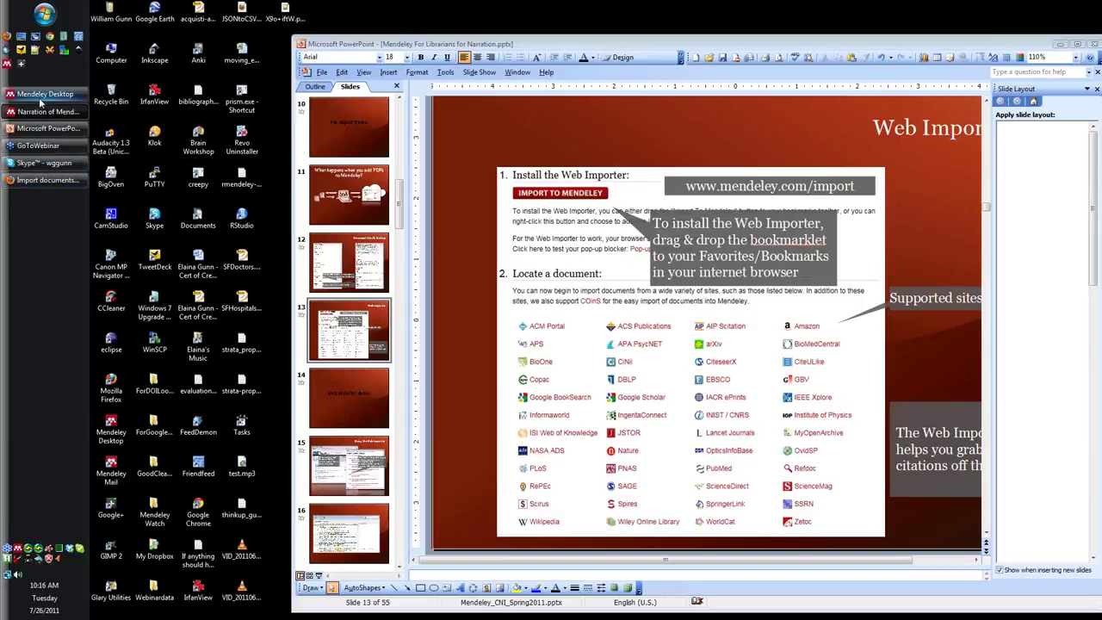
left_click(41, 95)
Close the chemiluminescence paper's PDF and clear the library search to list all documents.
left_click(236, 76)
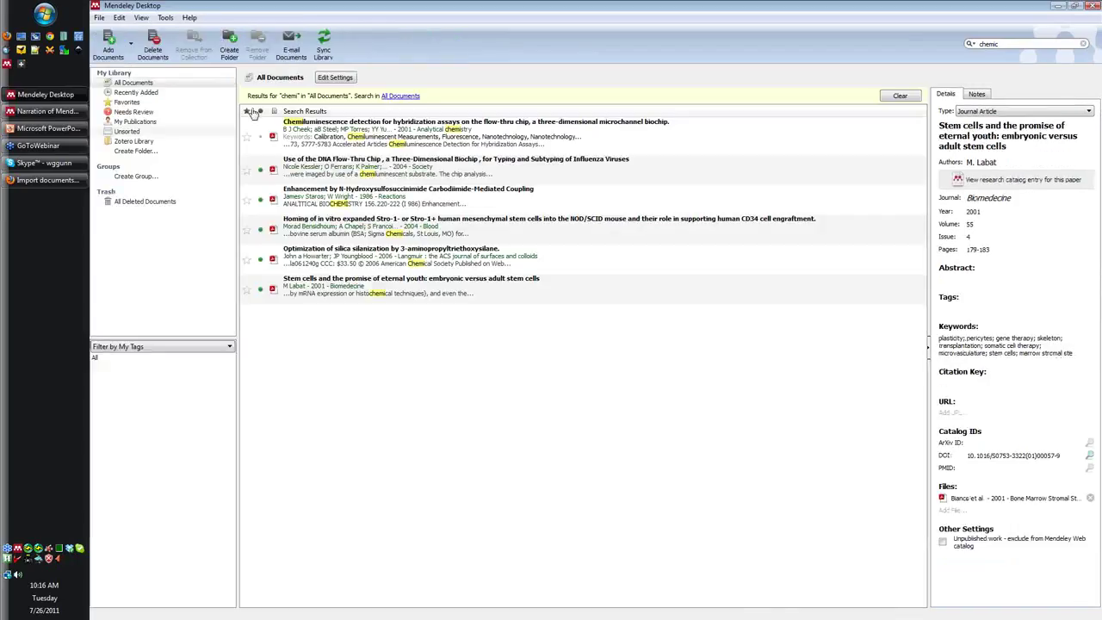
left_click(895, 98)
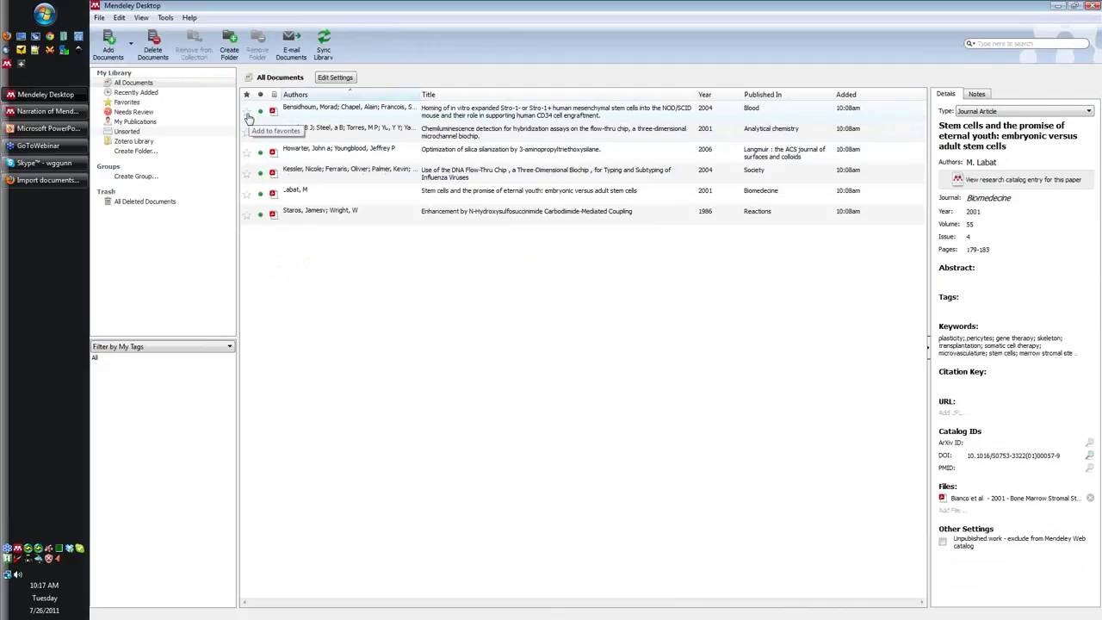
Try to mark the 2004 paper published in Blood as a favorite, and view the commands available for it.
left_click(247, 111)
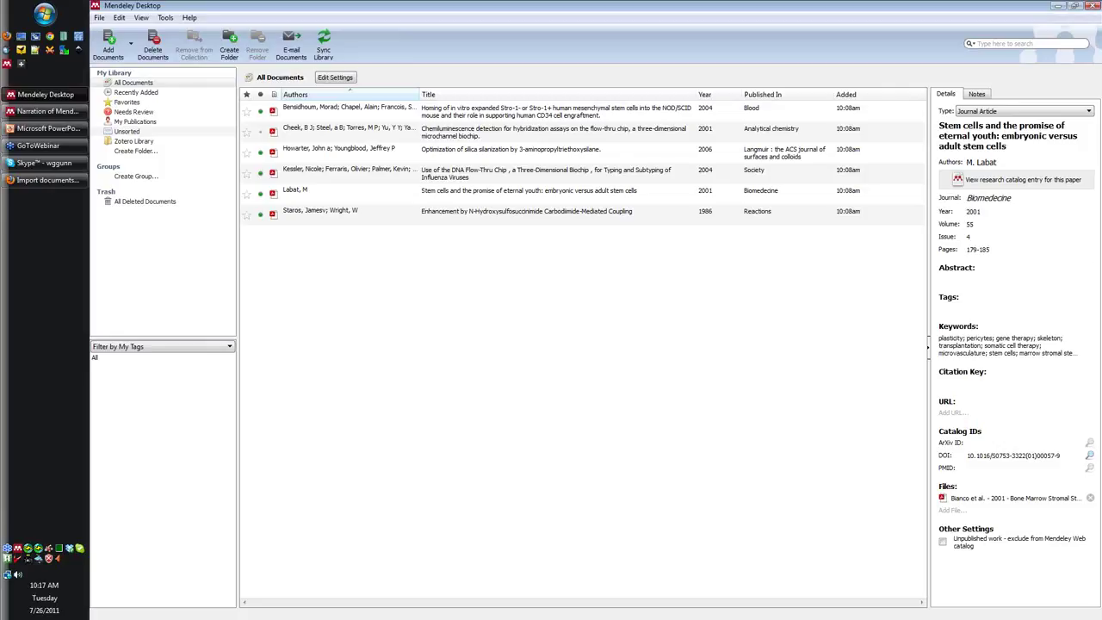
right_click(584, 112)
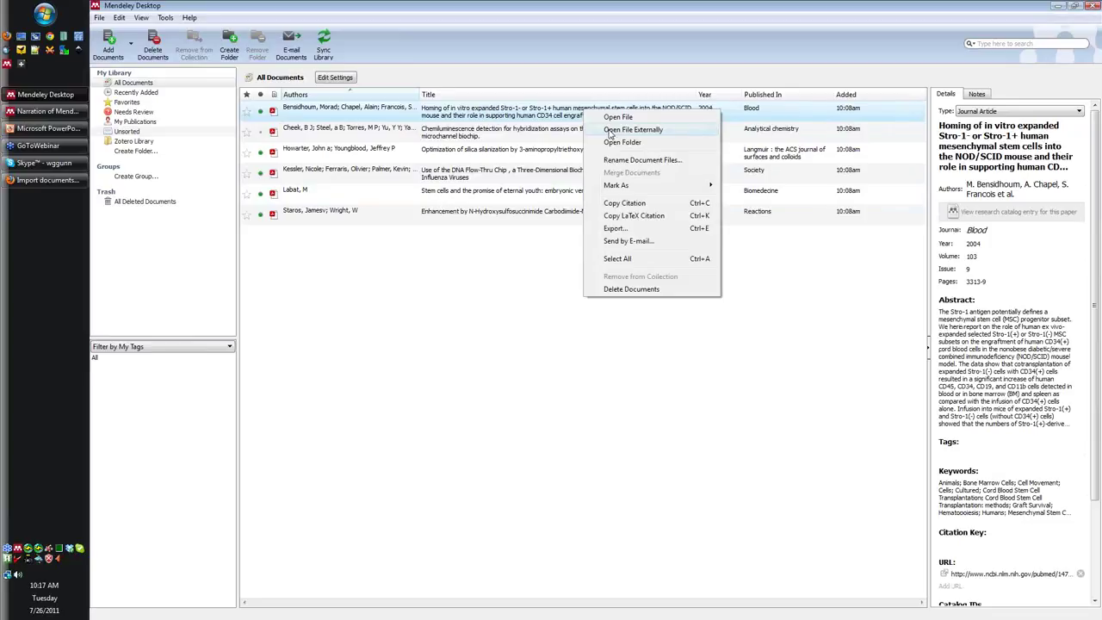
left_click(633, 56)
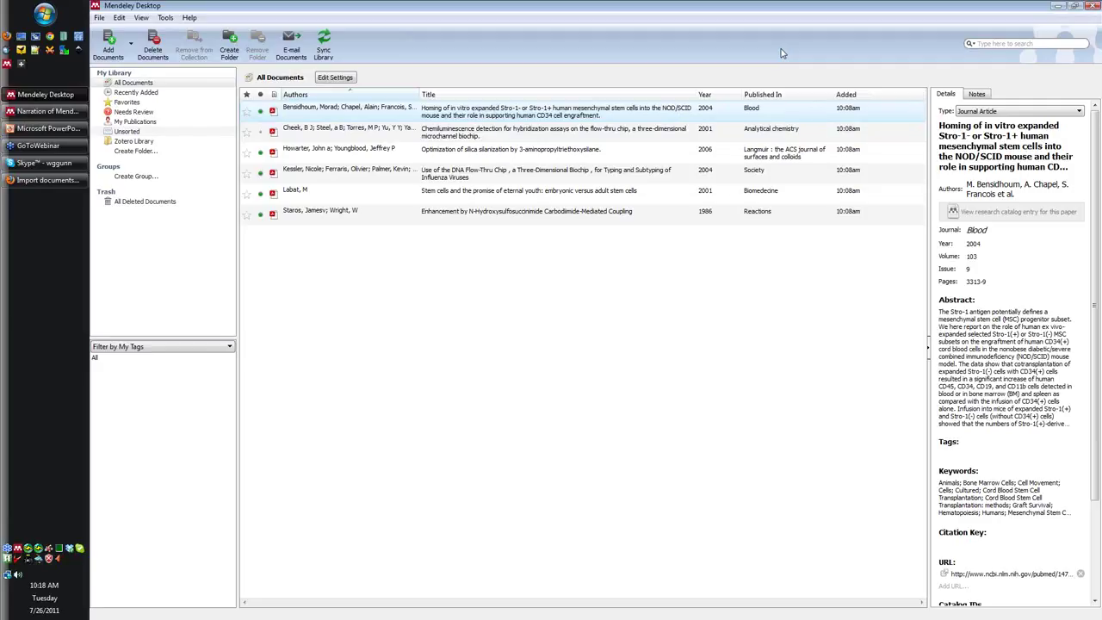
Open the File Organizer settings in Mendeley Desktop's options.
left_click(165, 17)
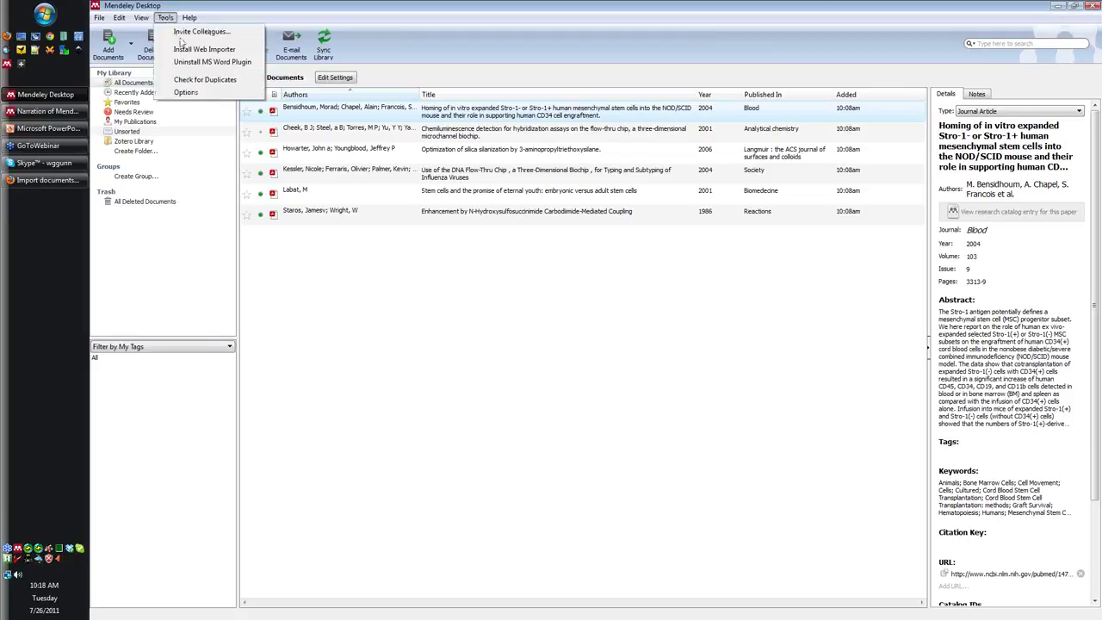
left_click(186, 93)
left_click(531, 178)
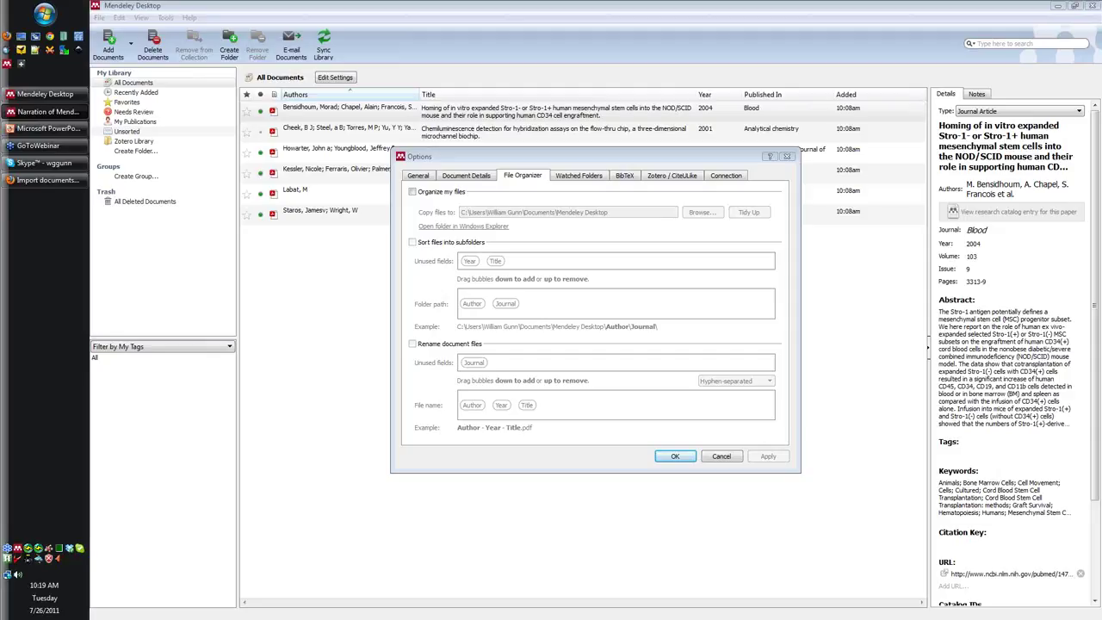
Open Microsoft Office Word 2003 and write "Sentence." in the blank document.
left_click(45, 16)
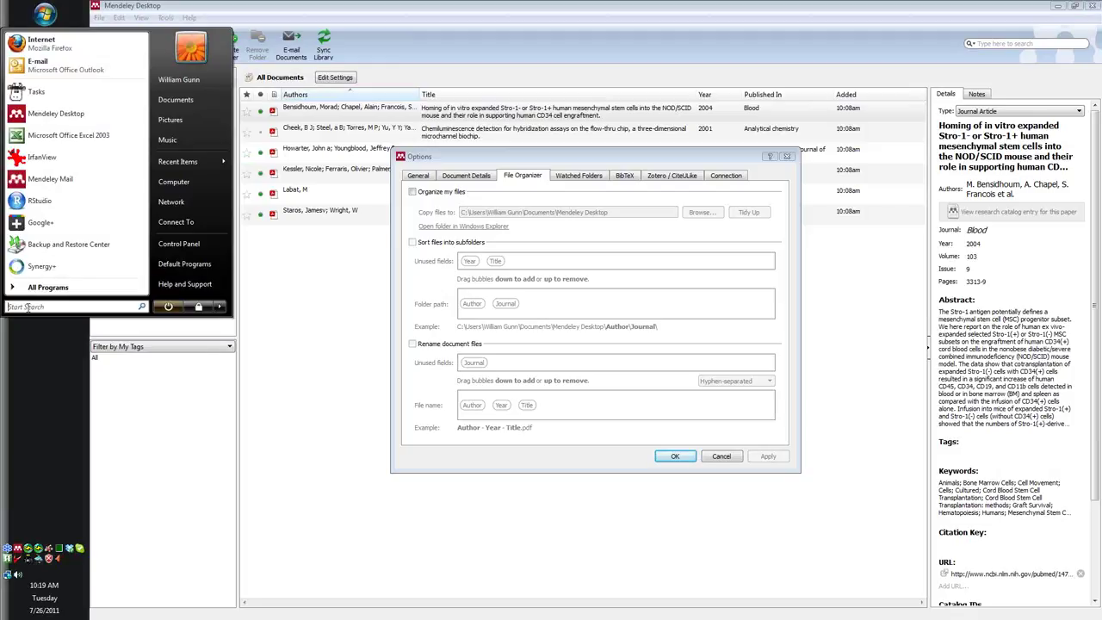
type("wor")
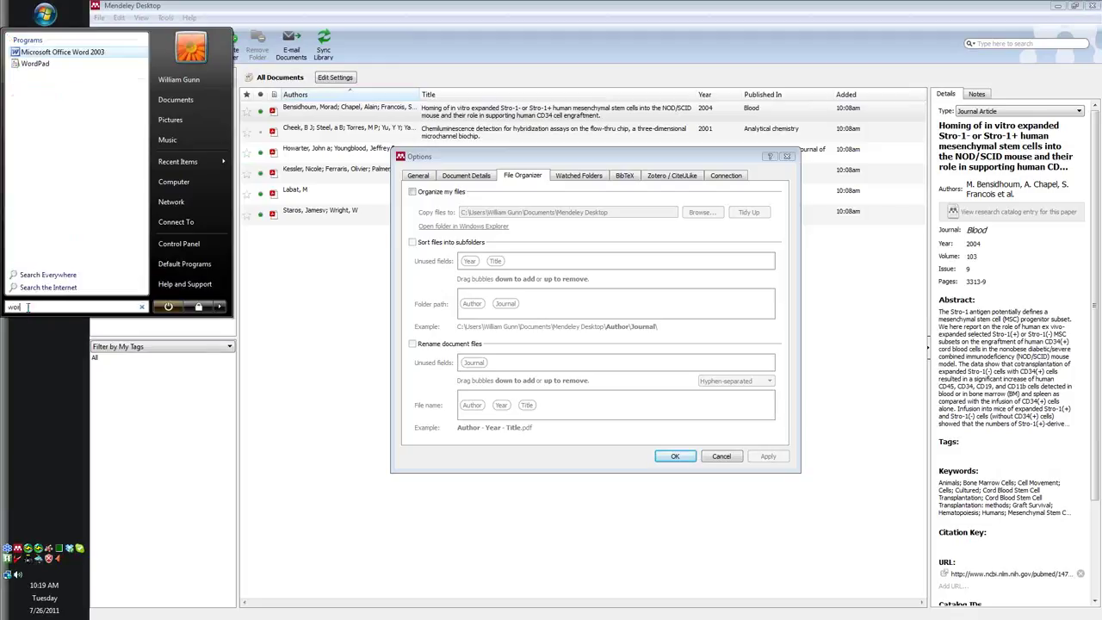
key("Return")
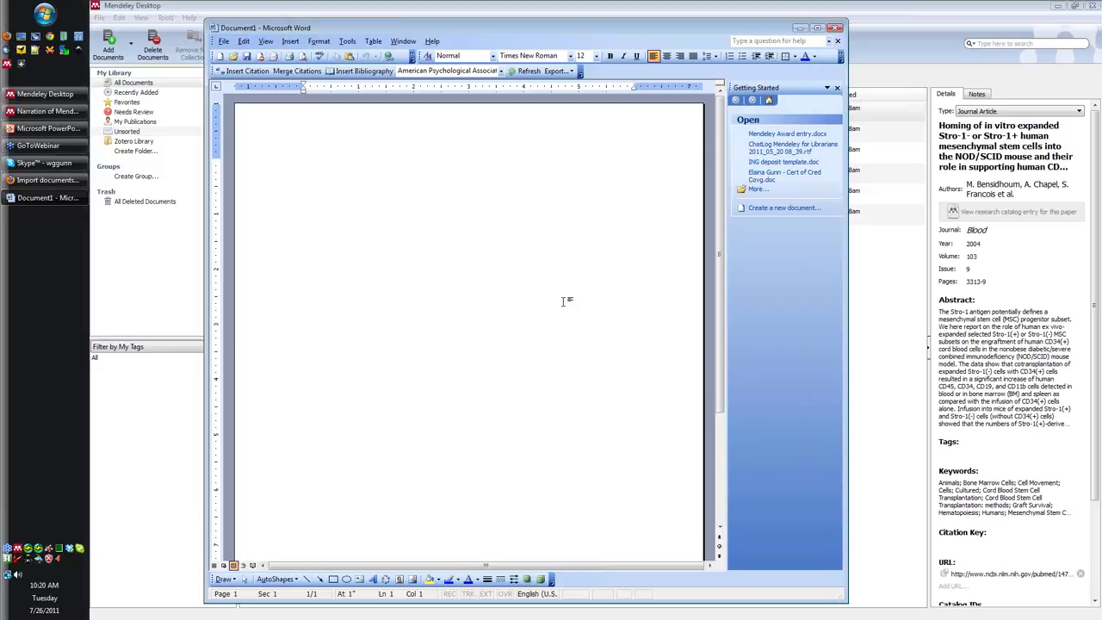
type("sentence")
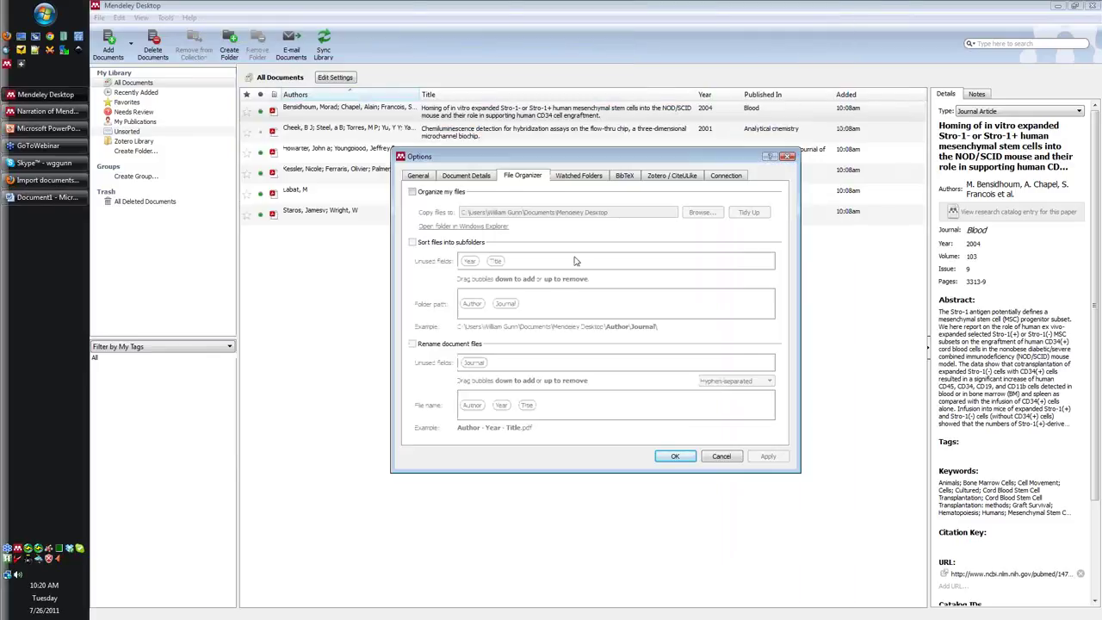
Close Mendeley Desktop's options, check the library list for a paper to cite, and return to the Word document.
left_click(674, 456)
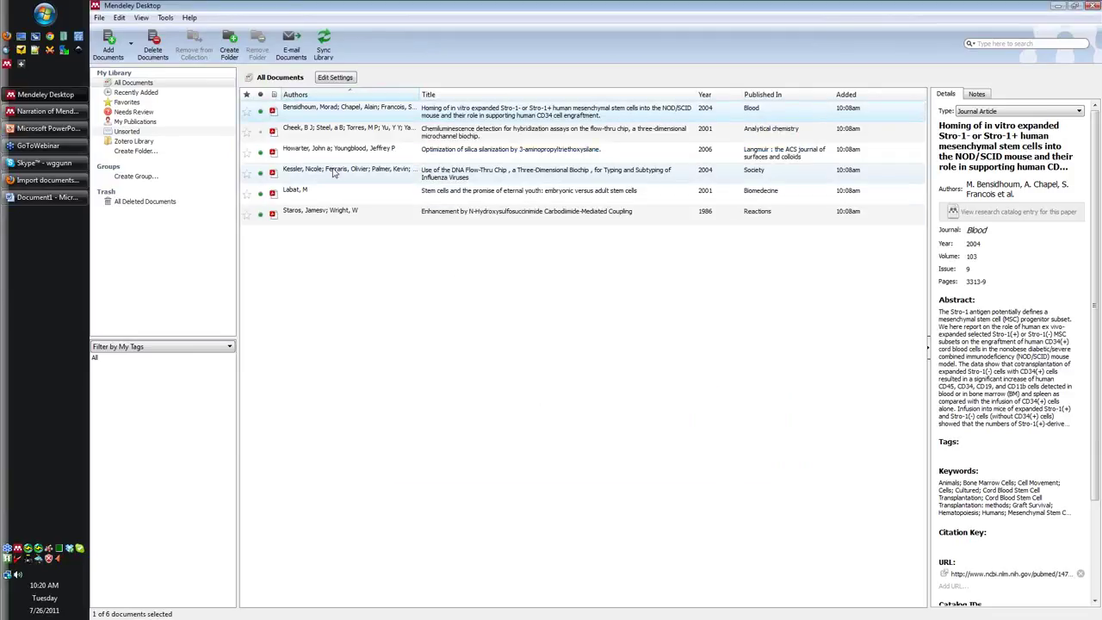
left_click(47, 197)
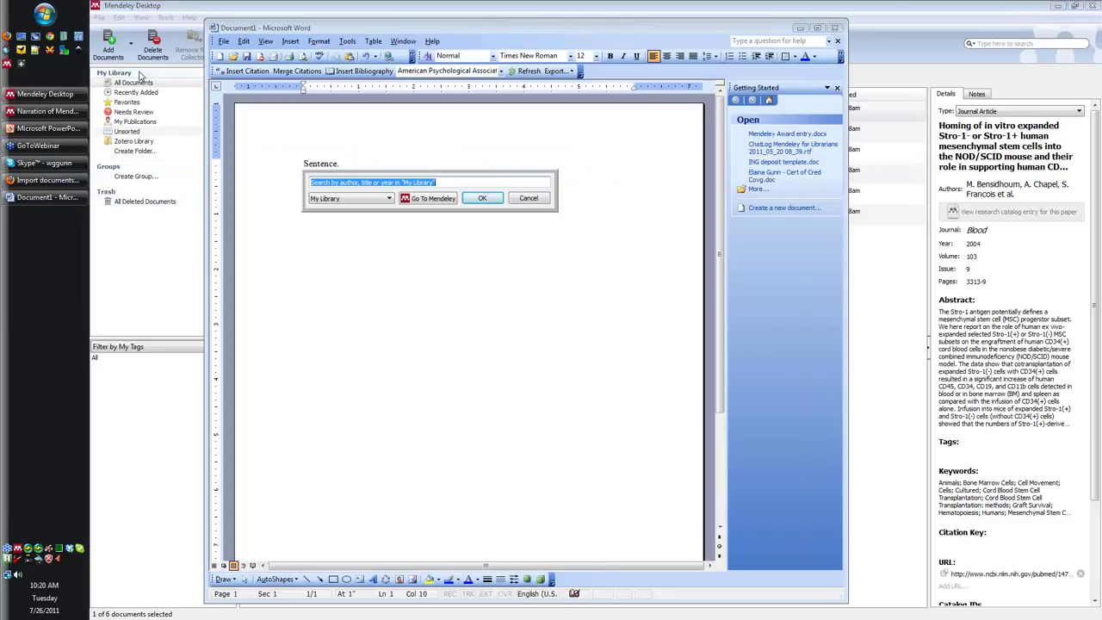
left_click(196, 8)
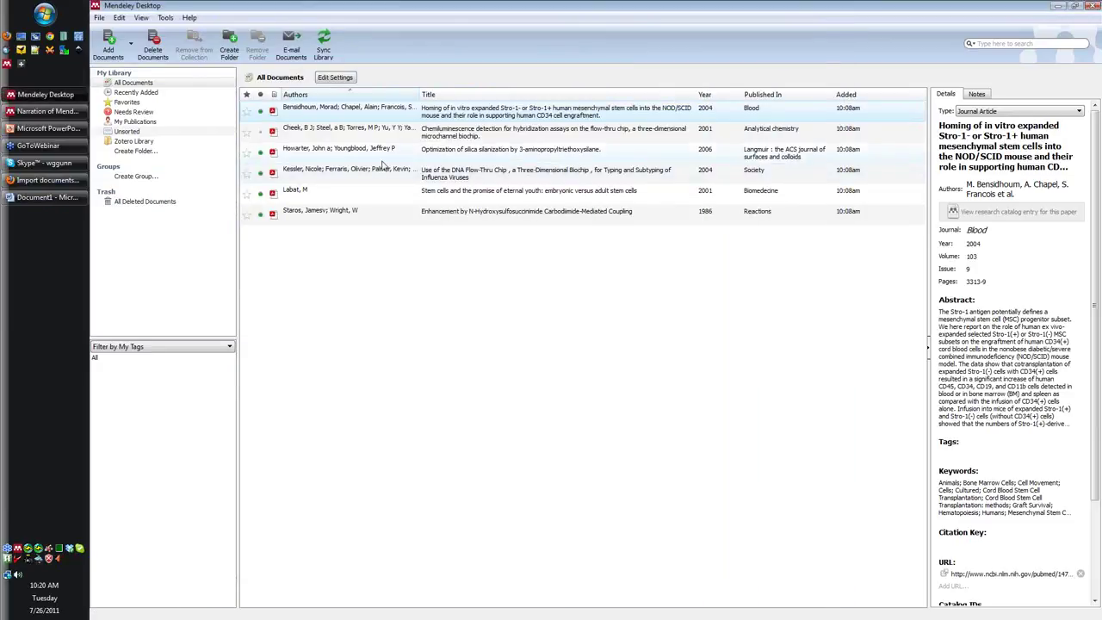
left_click(36, 203)
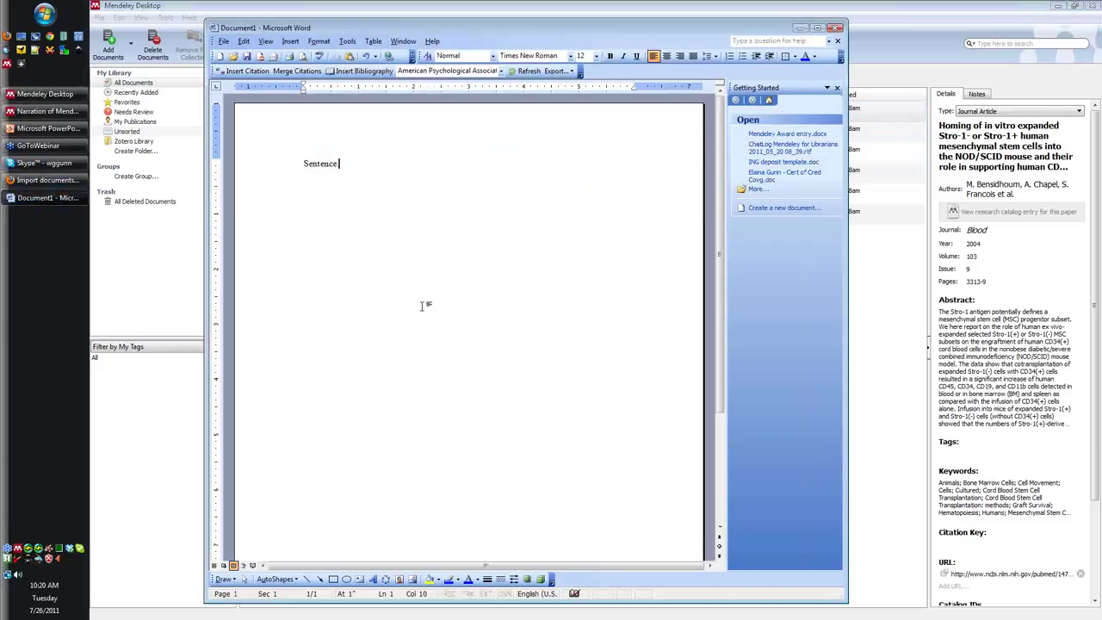
Insert a citation after "Sentence." for the 2001 chemiluminescence detection paper, searching the library by its first author's surname.
key("ctrl+alt+2")
type("chee")
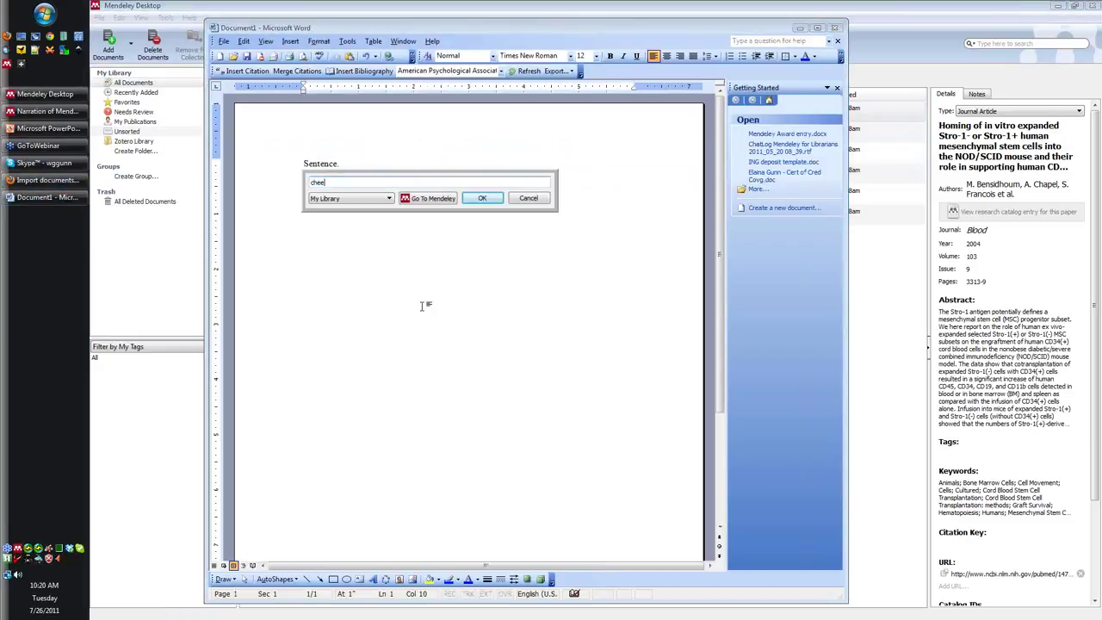
type("k")
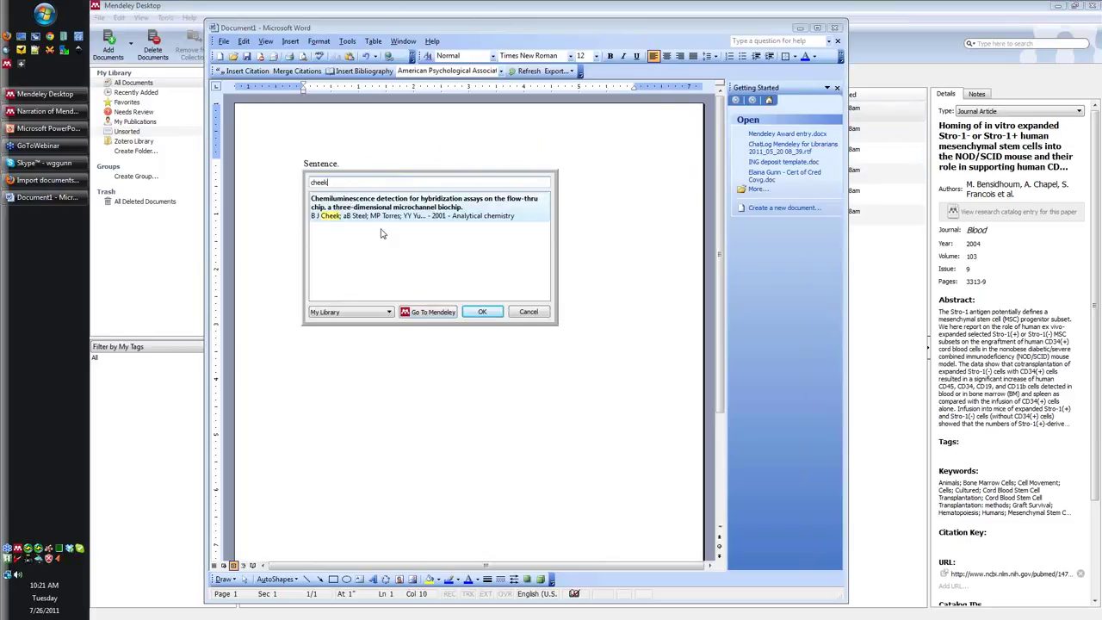
left_click(483, 312)
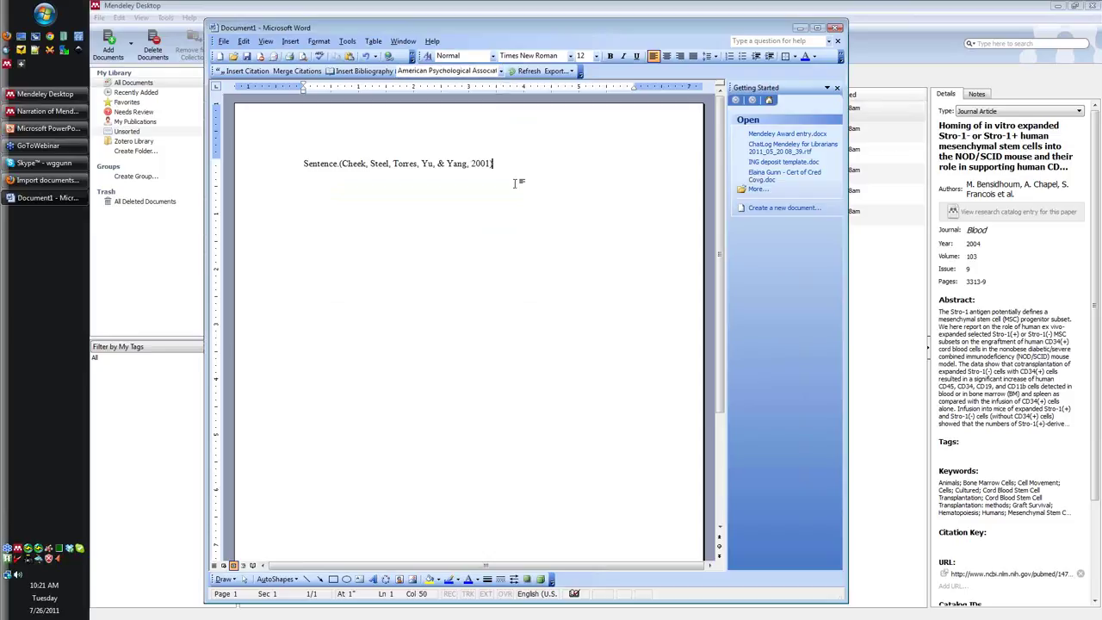
Insert a bibliography two lines below the citation and set the citation style to American Medical Association.
key("Return")
key("Return")
left_click(365, 72)
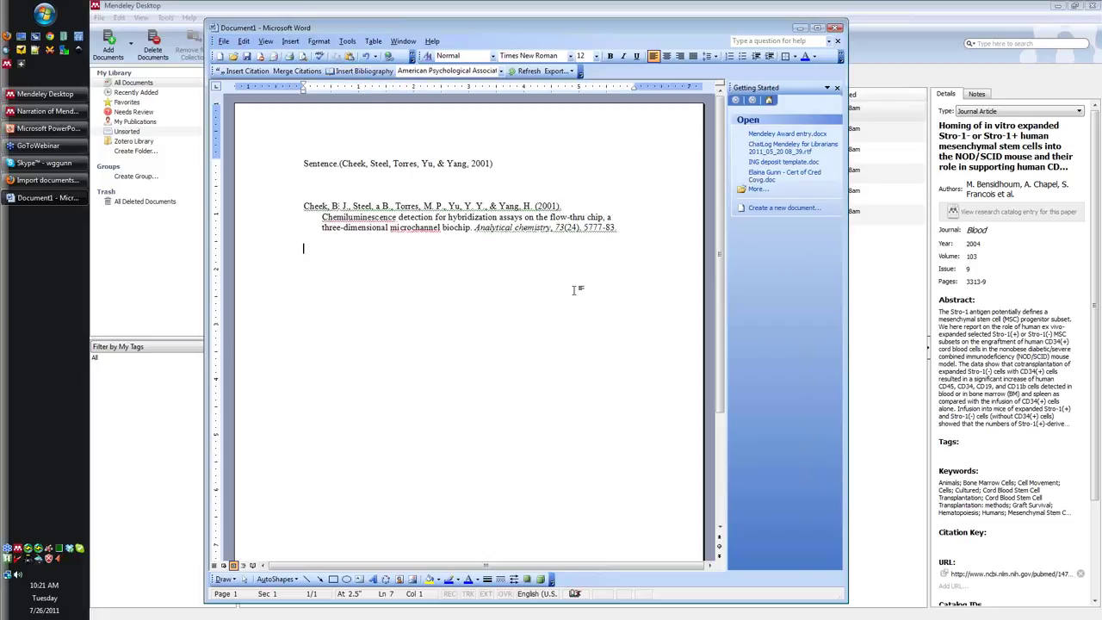
left_click(500, 72)
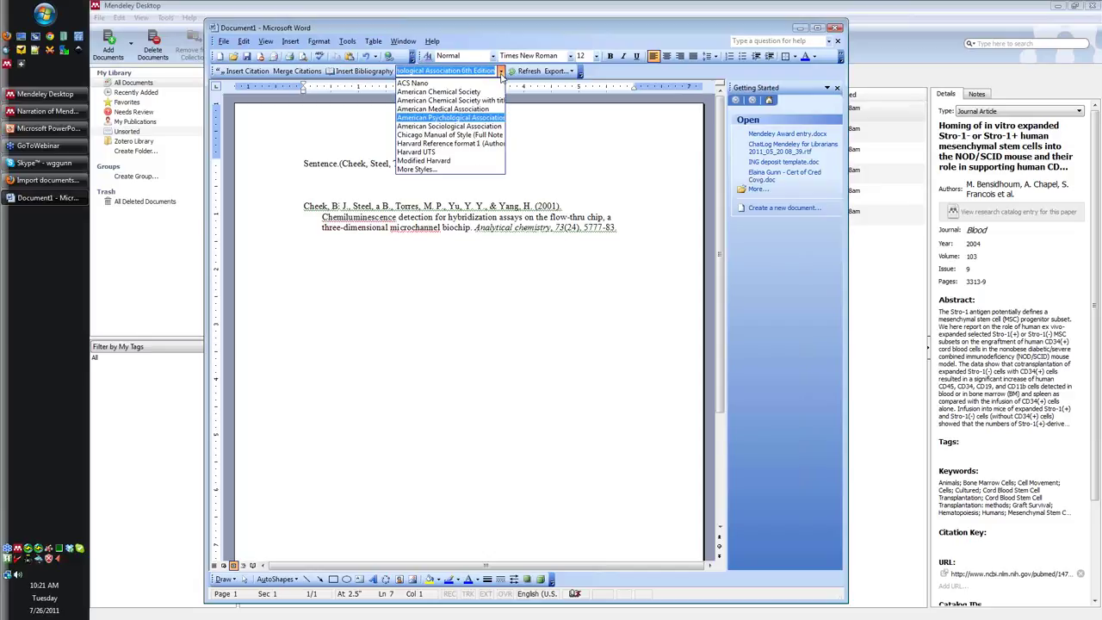
left_click(478, 109)
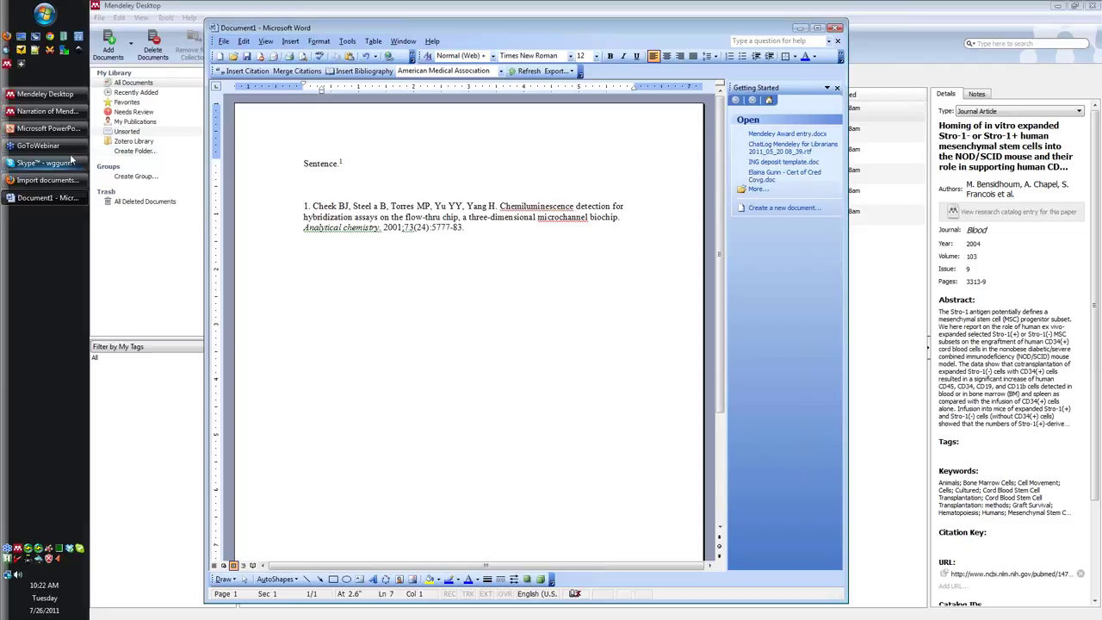
Switch to the Mendeley for Librarians presentation in PowerPoint and go to slide 21 on citing in Word.
left_click(48, 128)
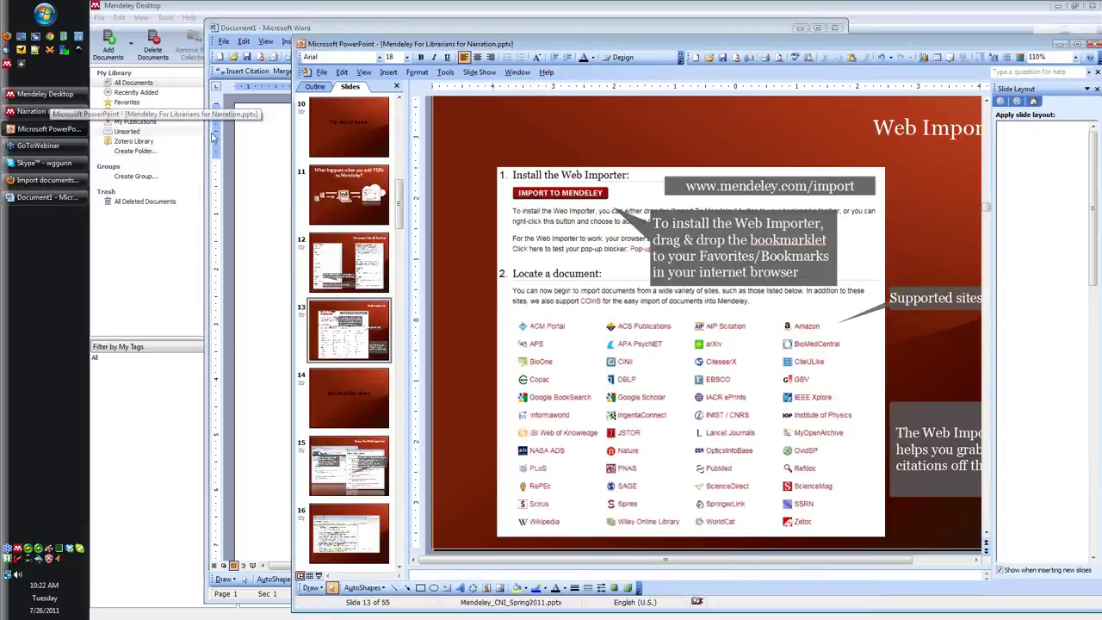
left_click(353, 496)
scroll(353, 482, "down", 3)
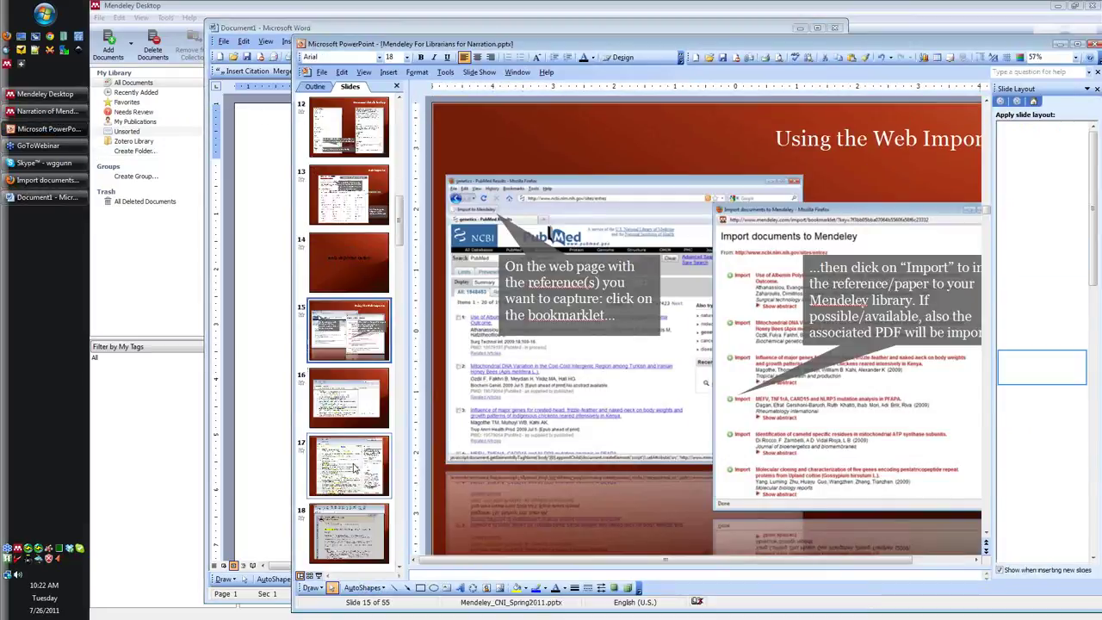
scroll(353, 469, "down", 1)
left_click(351, 465)
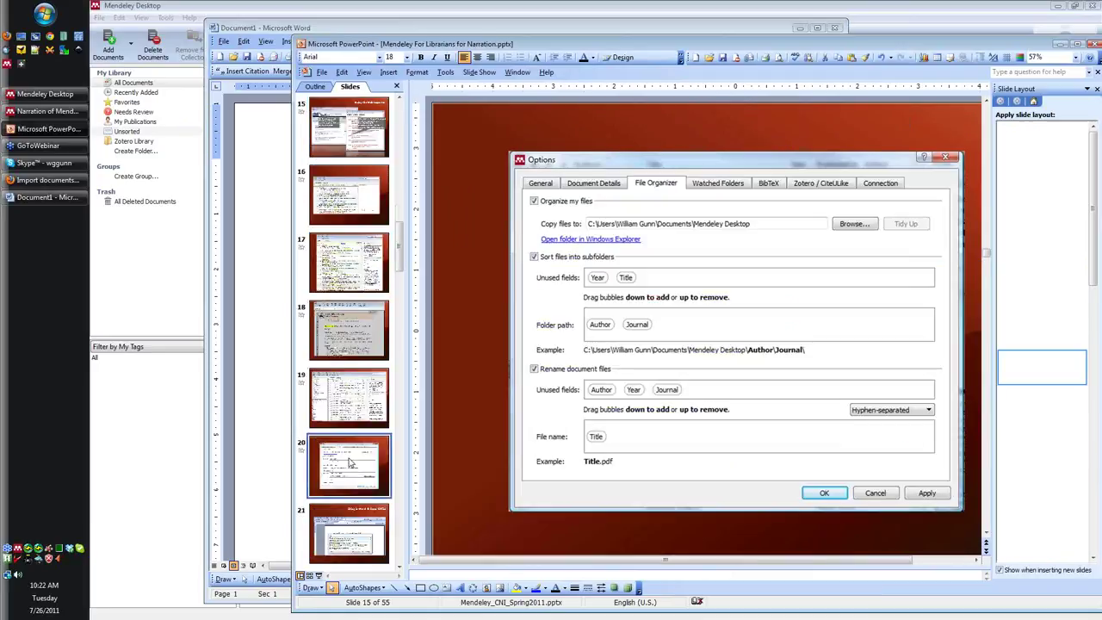
scroll(350, 462, "down", 1)
left_click(350, 462)
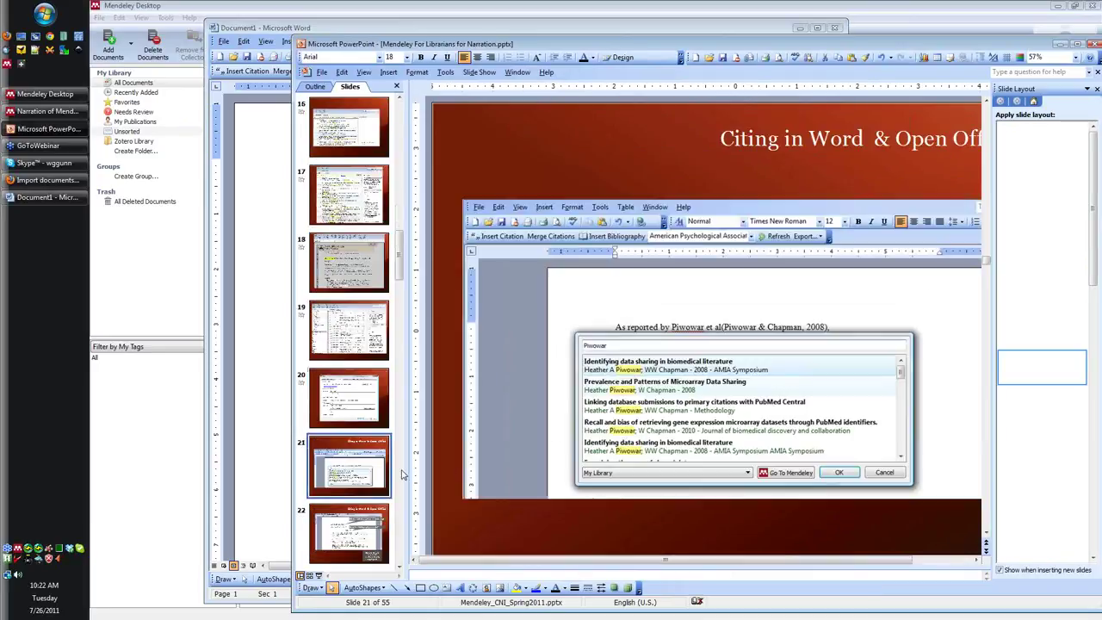